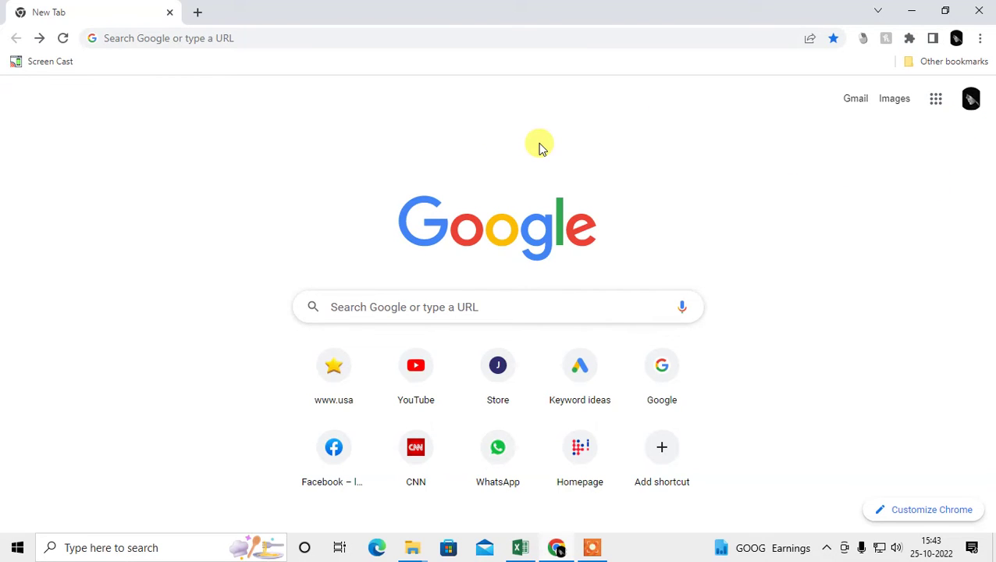
- Glance at the Google account panel, then open Chrome Settings at Privacy and security
click(971, 102)
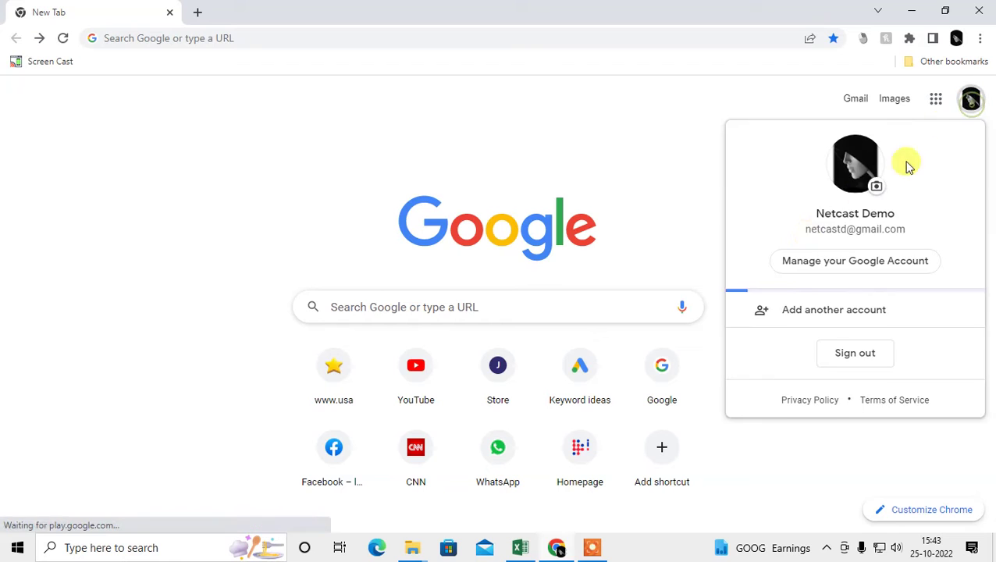
click(618, 124)
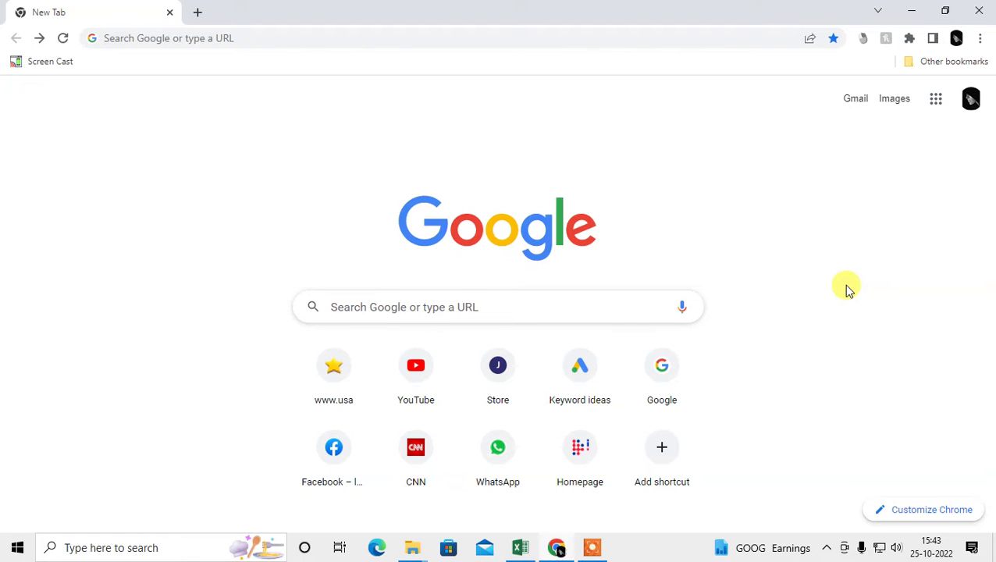
click(980, 39)
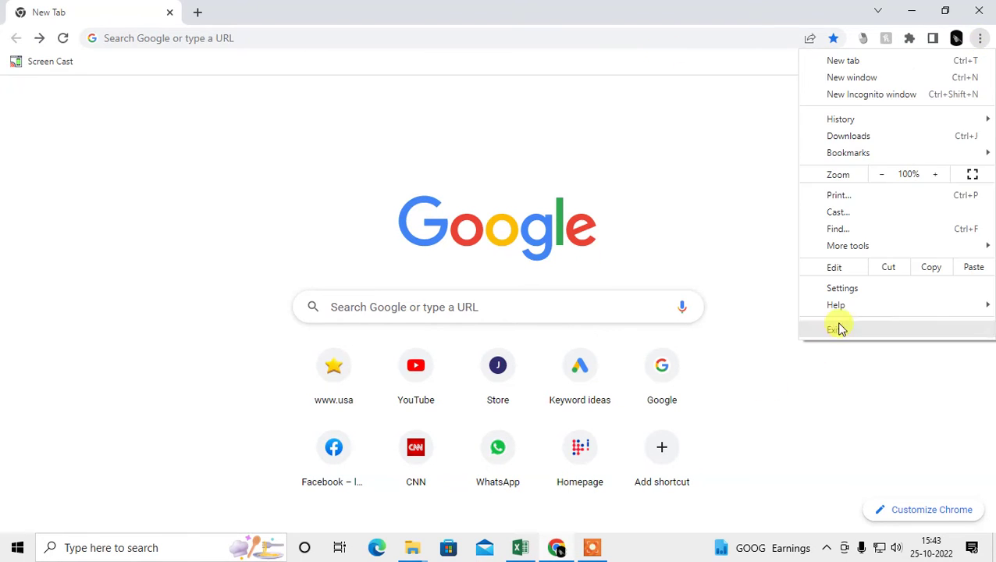
click(850, 288)
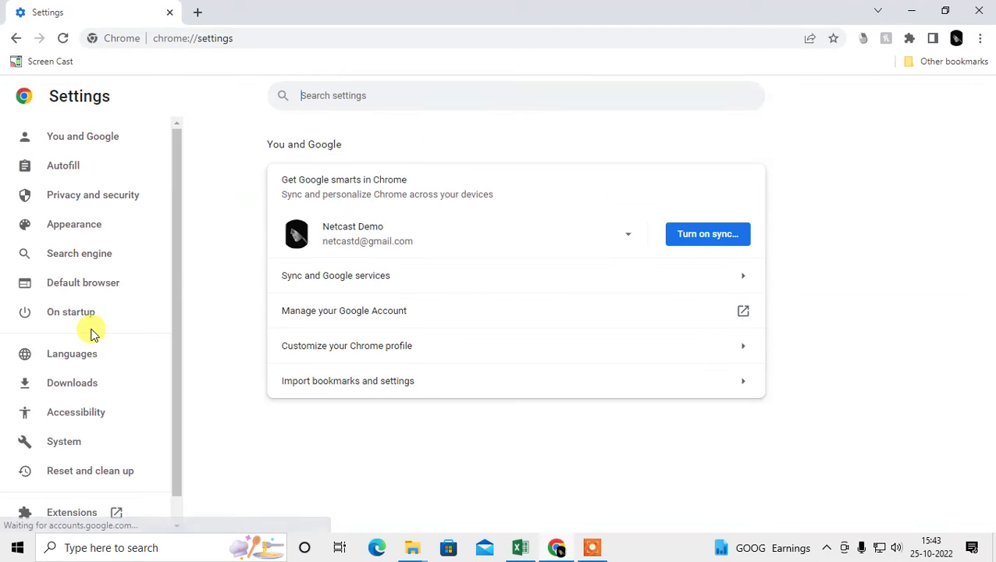
click(95, 200)
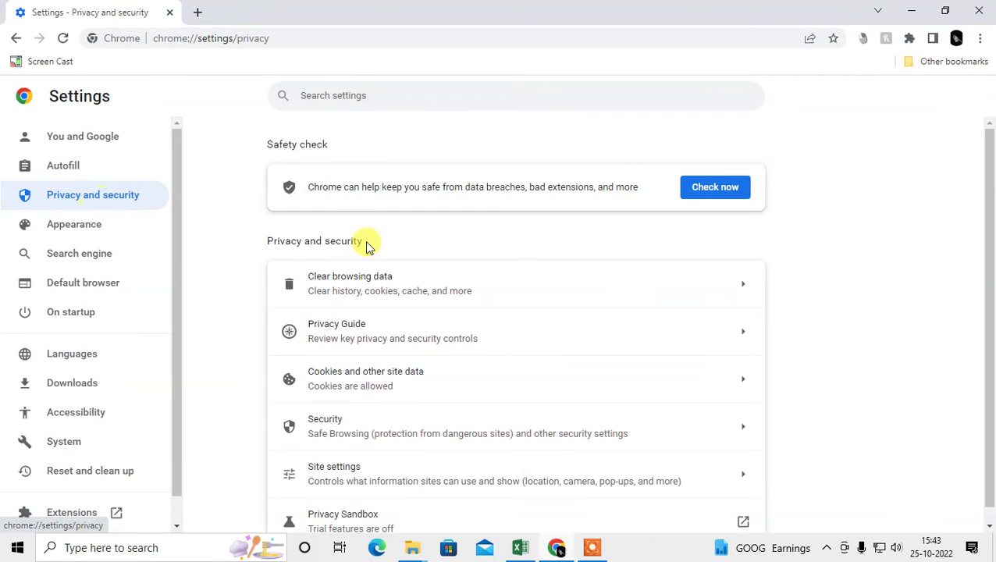
scroll(546, 375, down, 1)
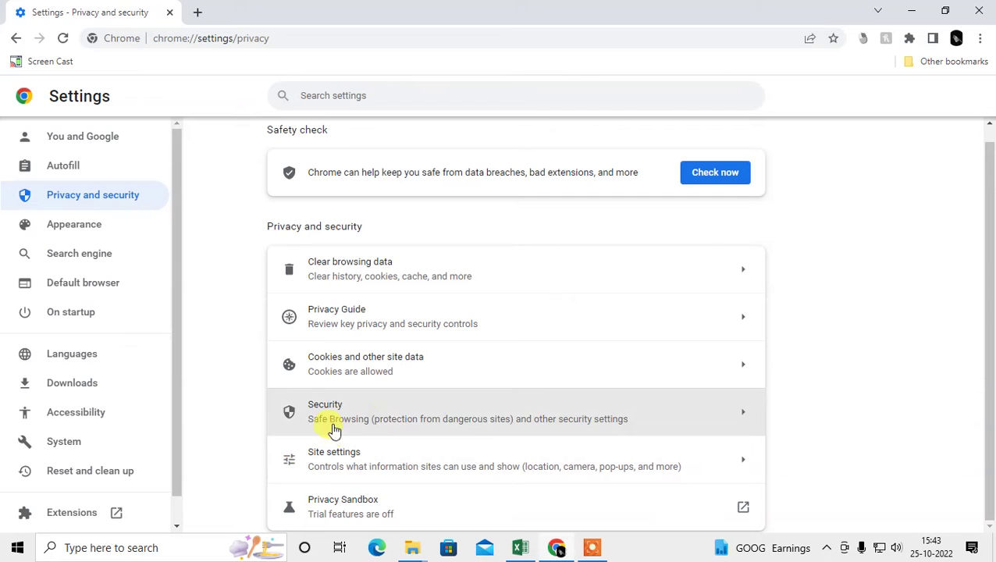
- Look through the Security settings subpage, then return to Privacy and security
click(388, 420)
scroll(594, 349, down, 5)
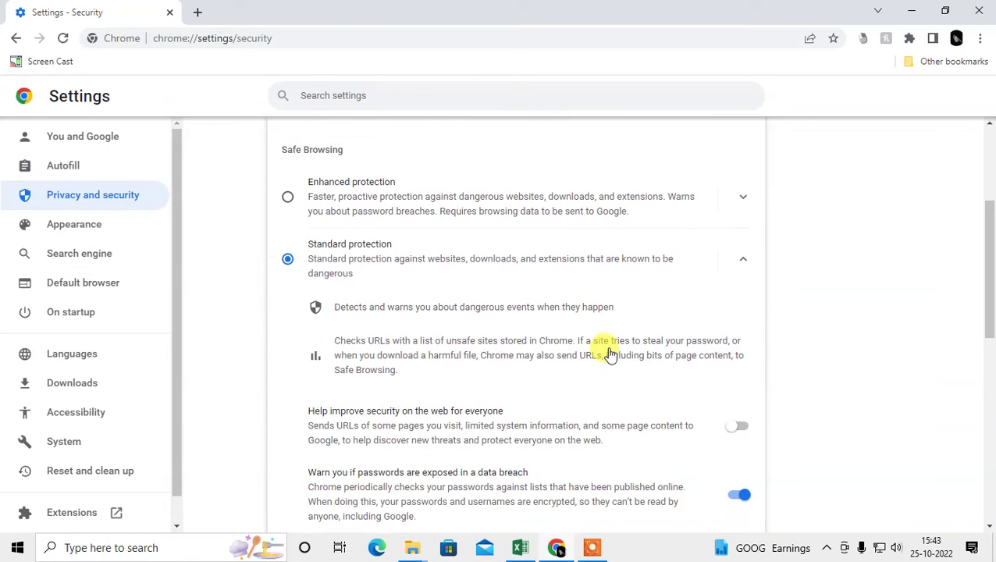
scroll(607, 352, down, 5)
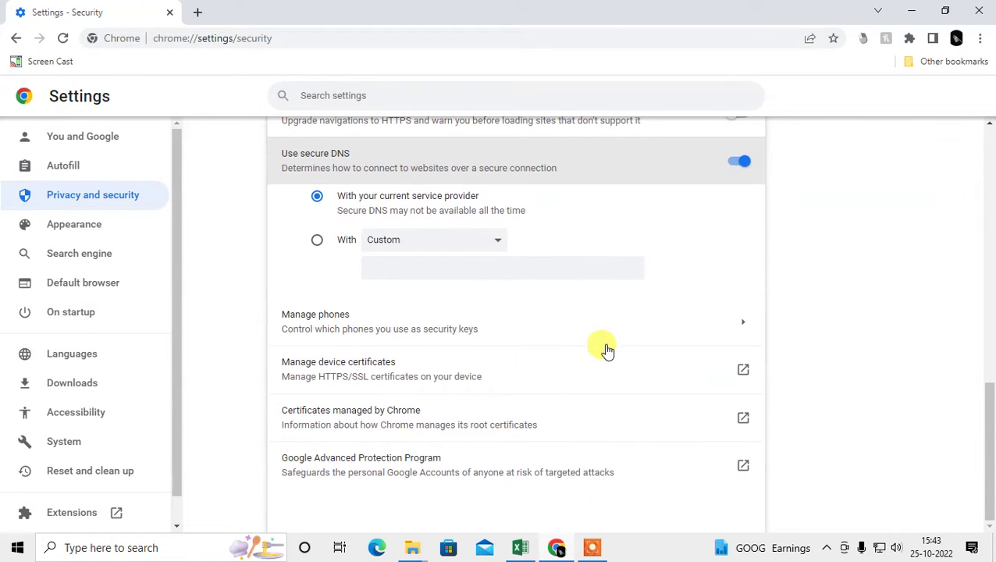
scroll(449, 378, up, 10)
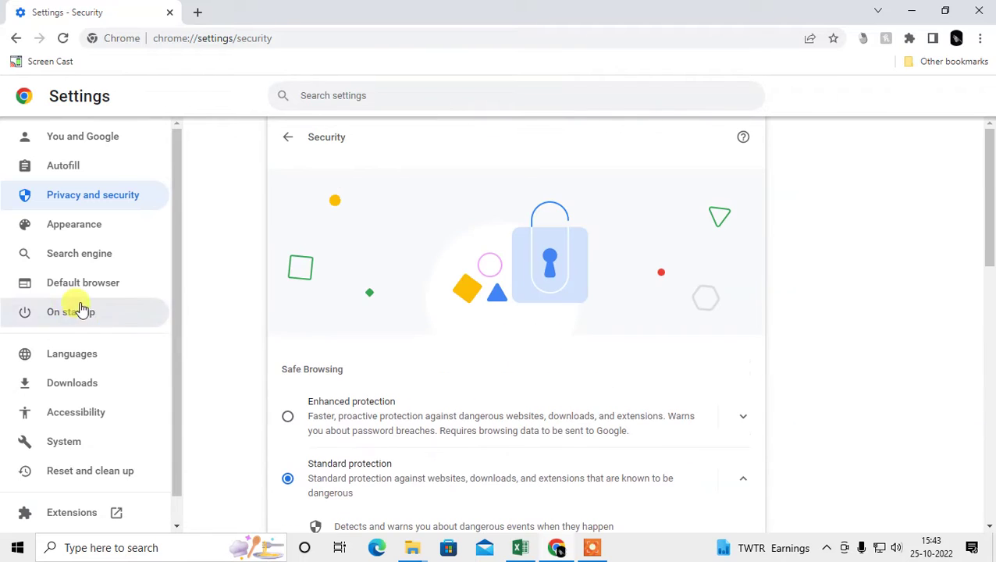
click(286, 137)
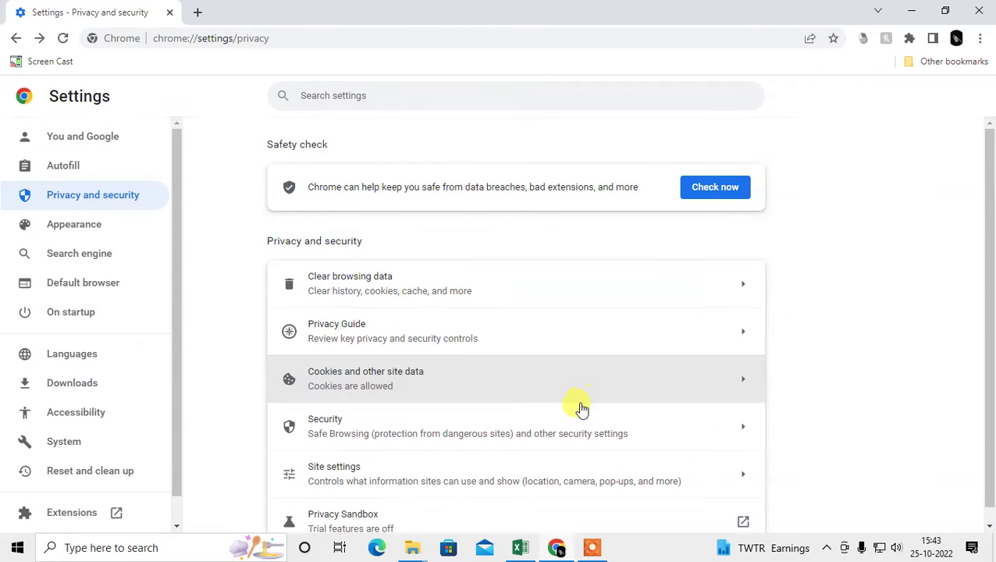
- Look through the Site settings subpage, then return to Privacy and security
click(500, 473)
scroll(504, 286, down, 6)
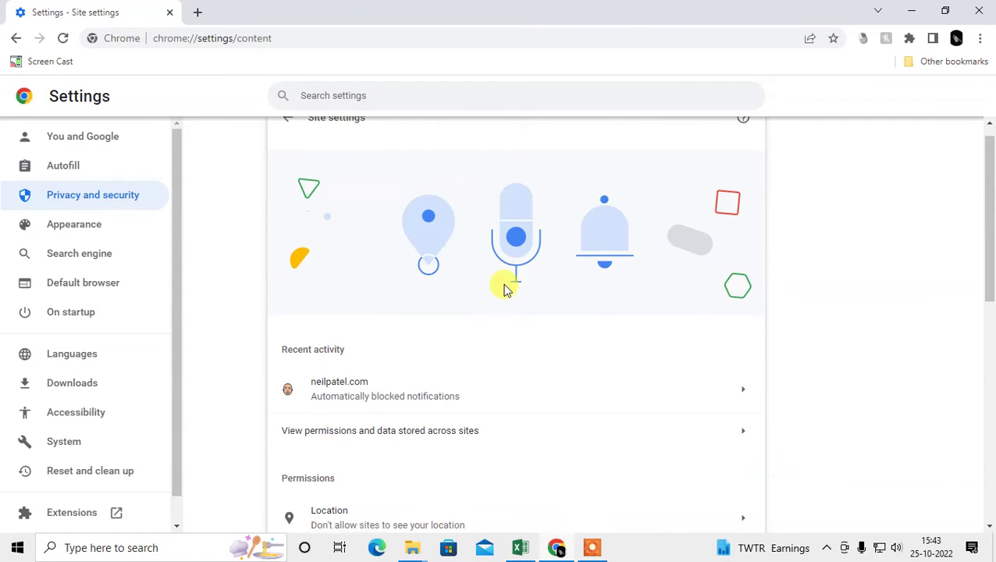
scroll(566, 297, down, 3)
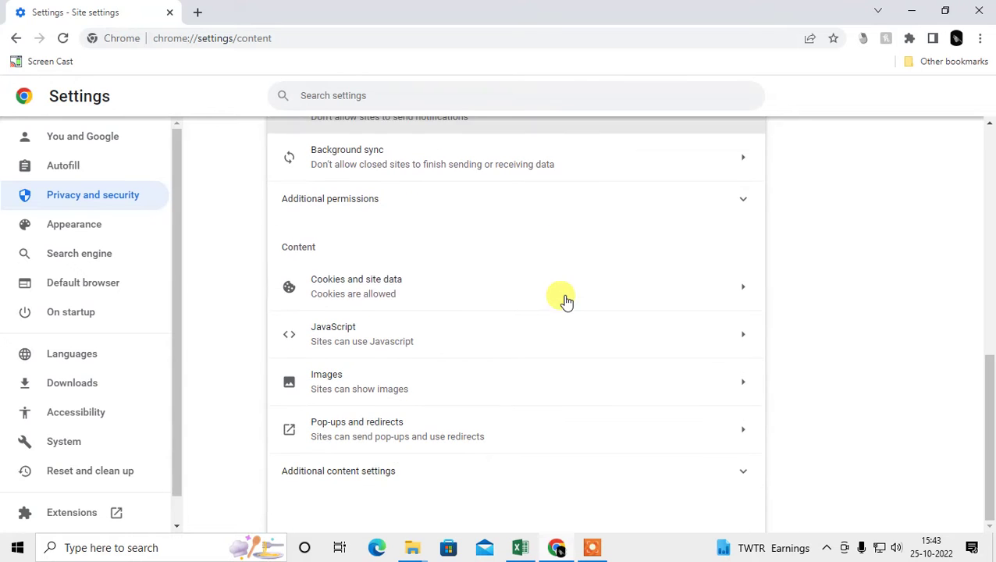
scroll(499, 289, up, 10)
click(291, 138)
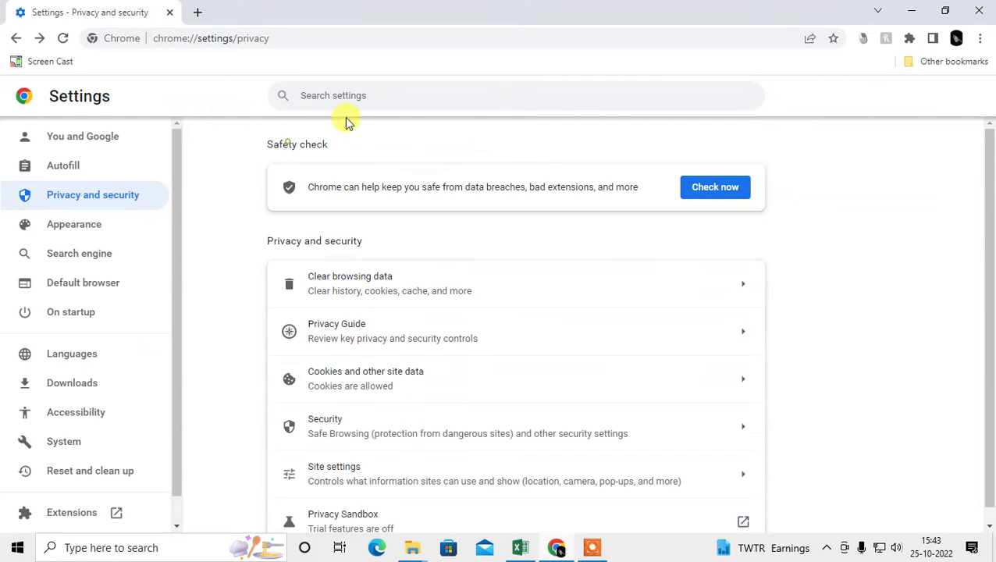
- Search settings for 'password', then go via Autofill to the Password Manager settings
key(BackSpace)
key(BackSpace)
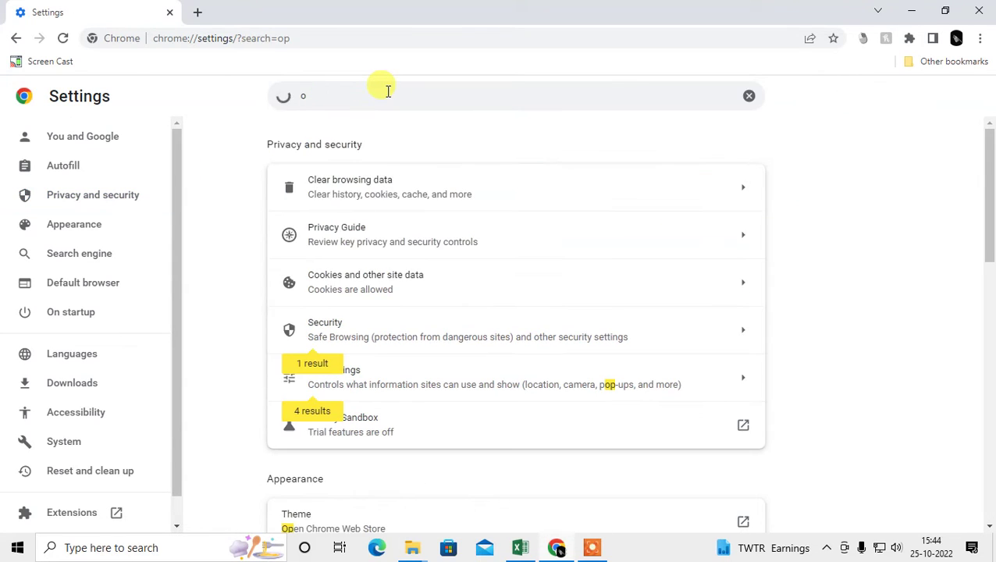
text(password)
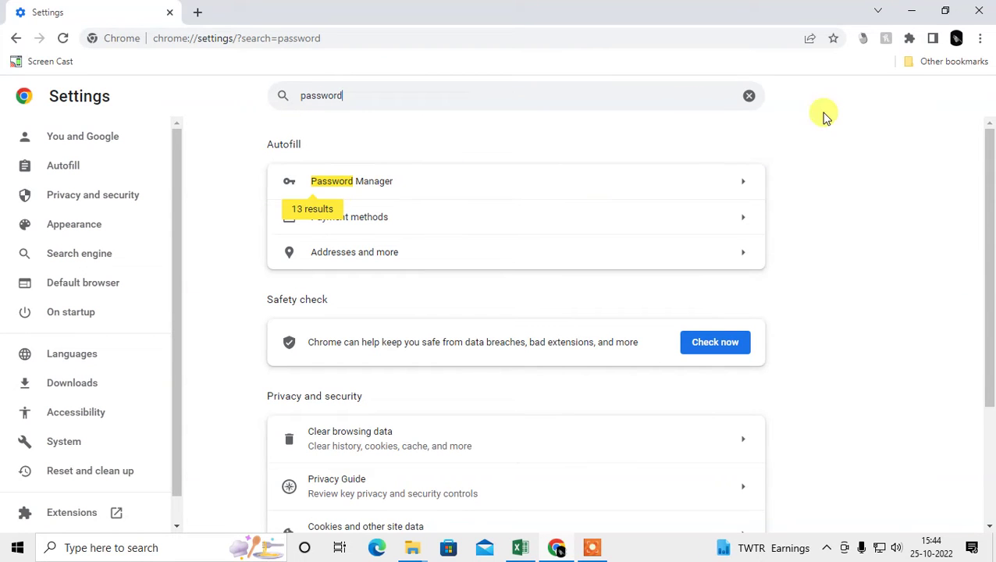
click(748, 96)
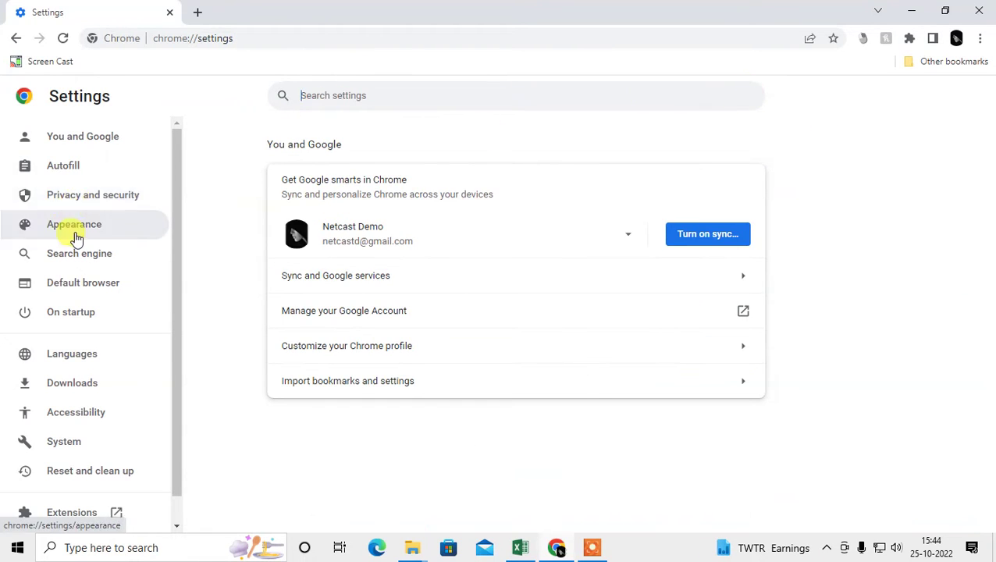
click(39, 169)
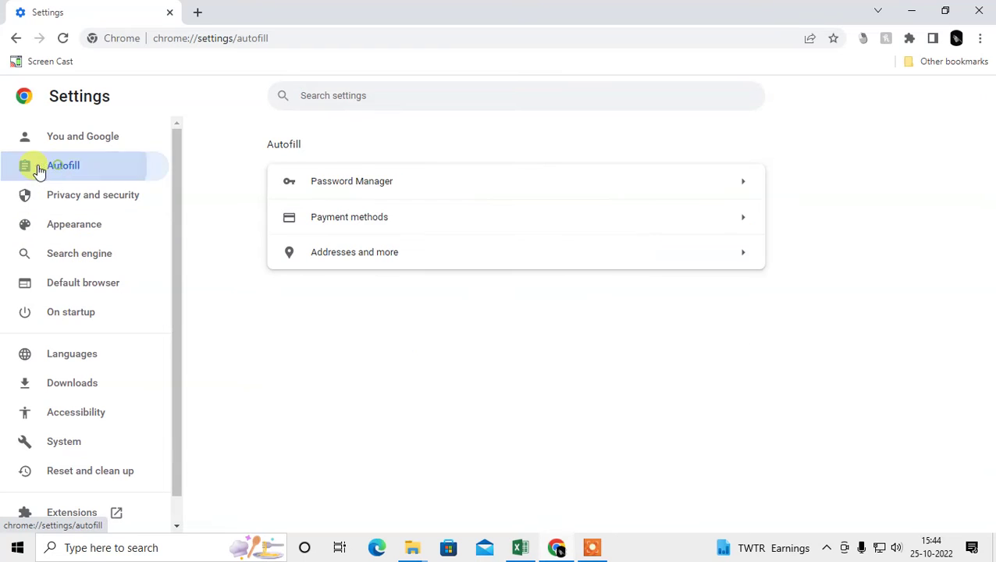
click(439, 190)
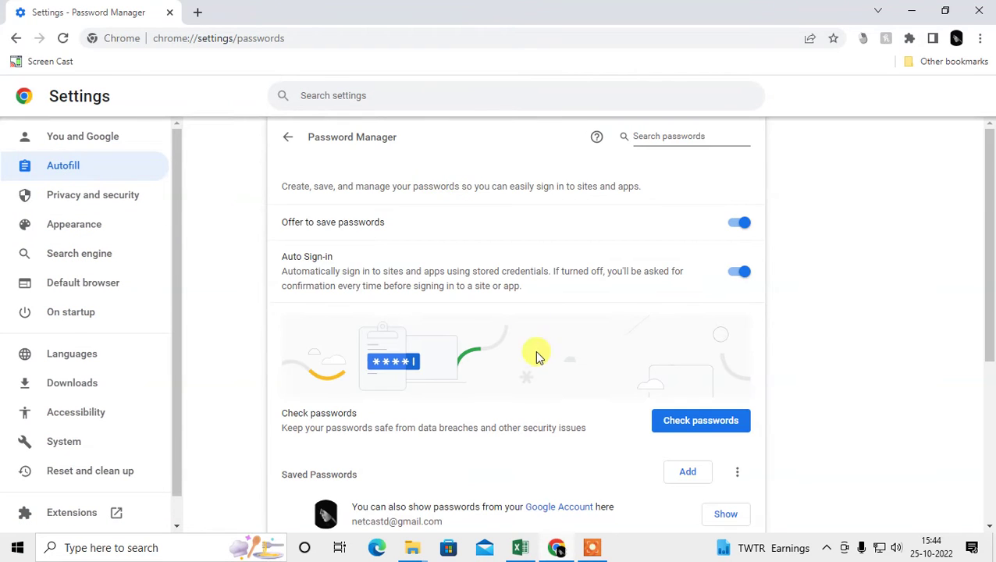
scroll(535, 358, down, 4)
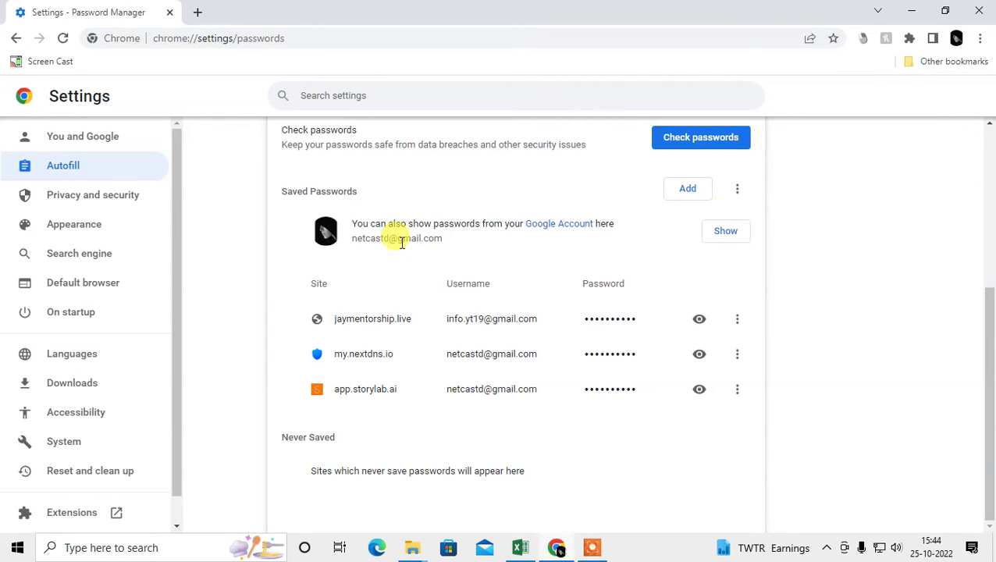
click(957, 38)
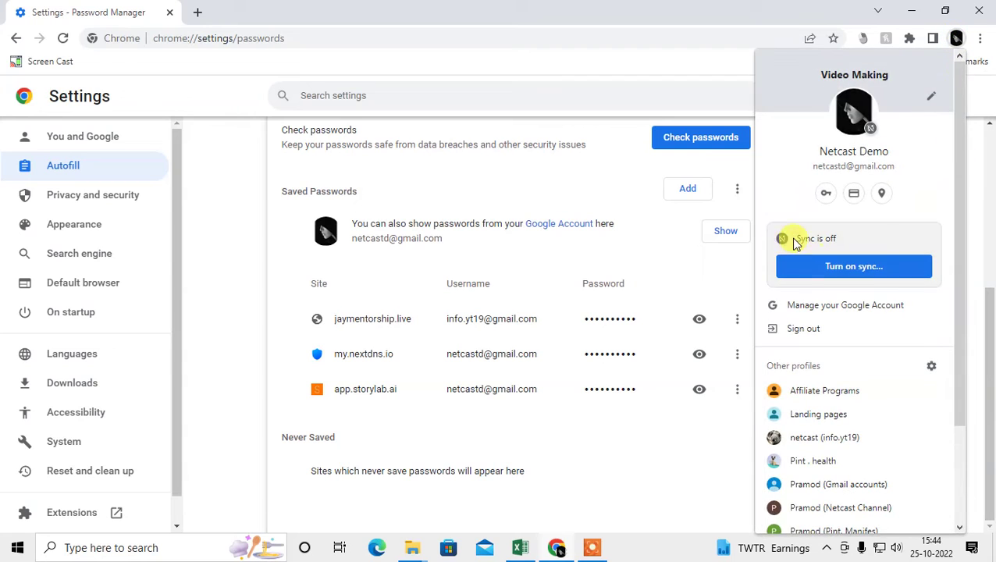
click(634, 438)
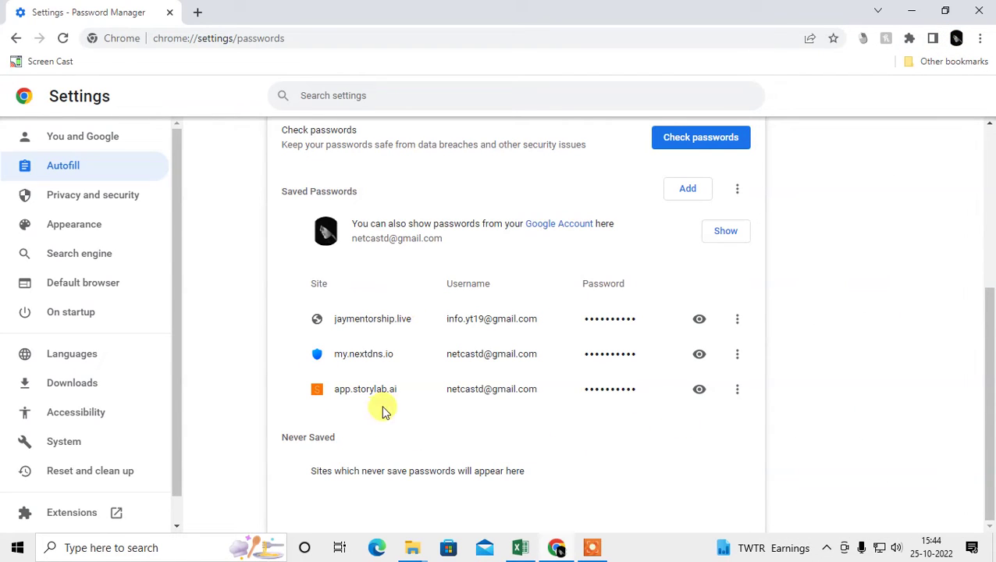
scroll(634, 412, up, 1)
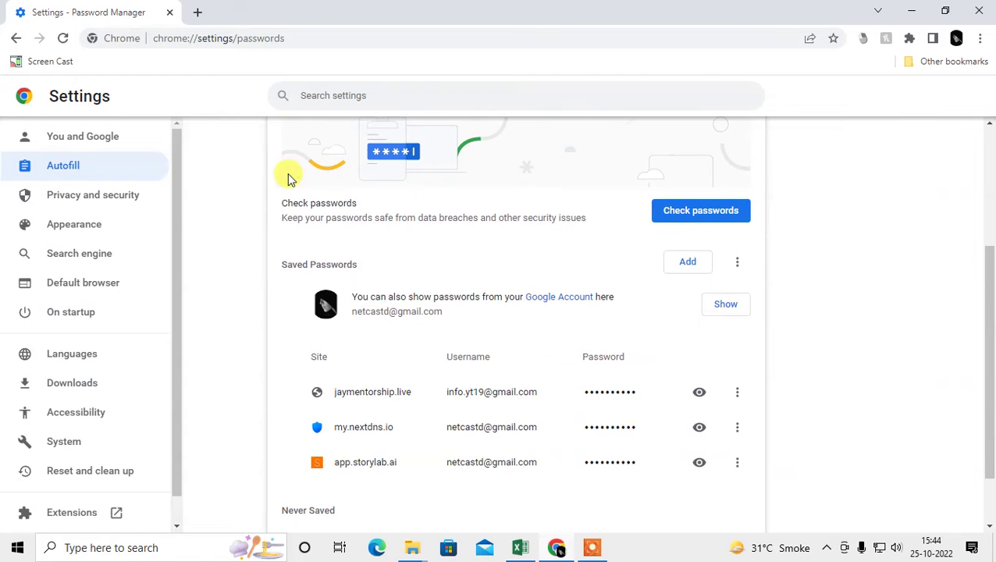
scroll(535, 279, up, 3)
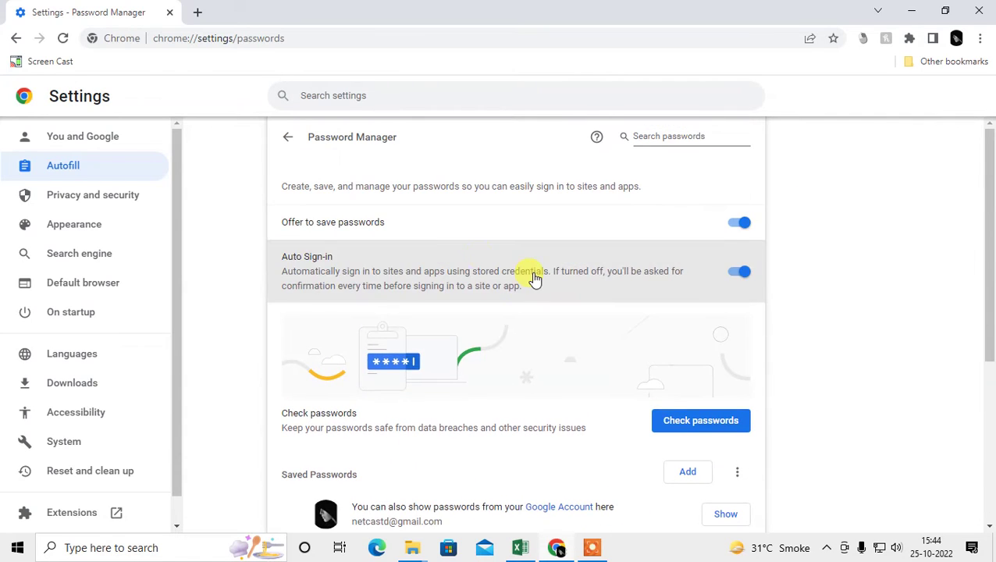
drag(280, 228, 394, 232)
click(738, 224)
click(736, 227)
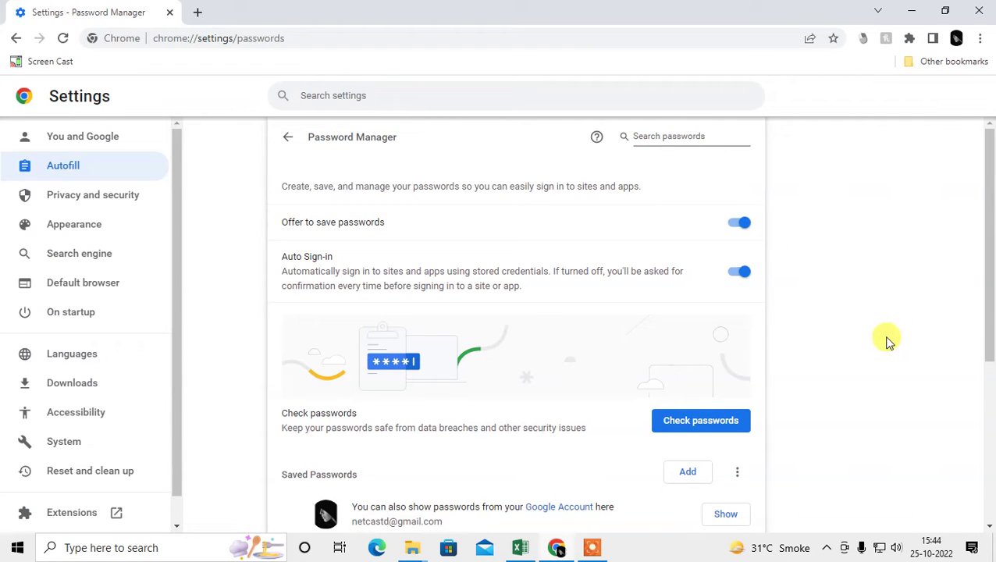
click(739, 227)
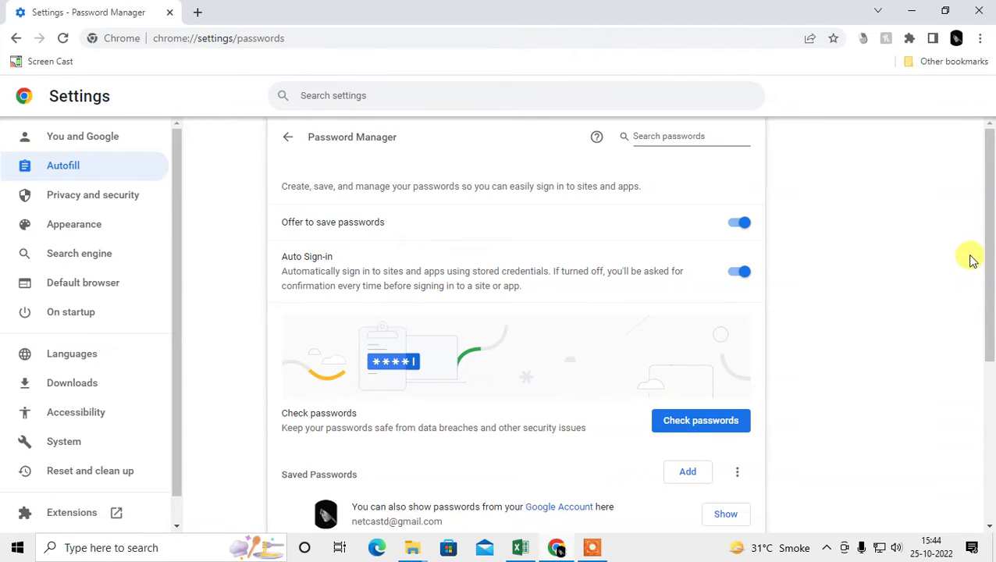
drag(988, 200, 868, 249)
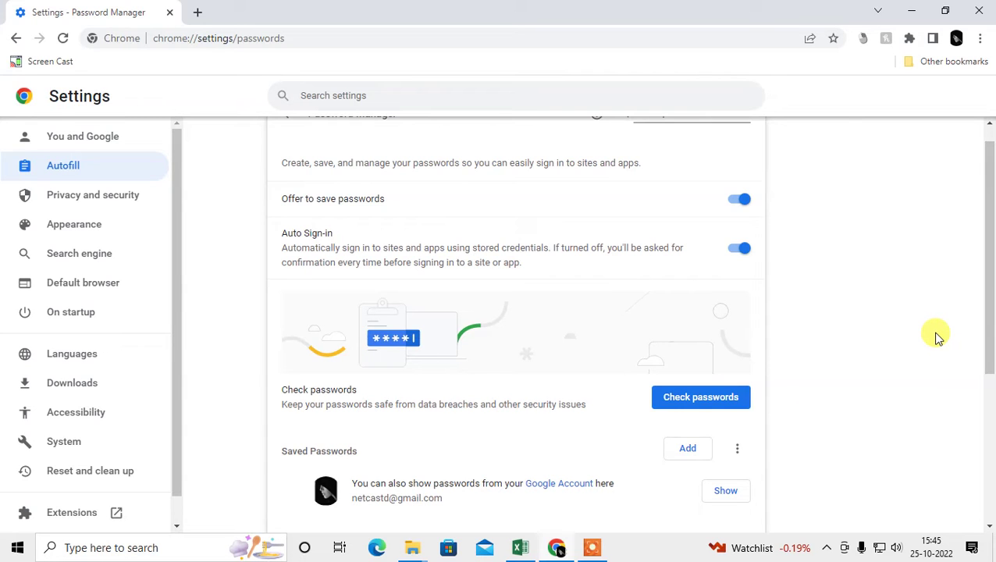
- Scroll to the saved logins for jaymentorship.live, my.nextdns.io and app.storylab.ai and the empty Never Saved section
scroll(929, 344, down, 2)
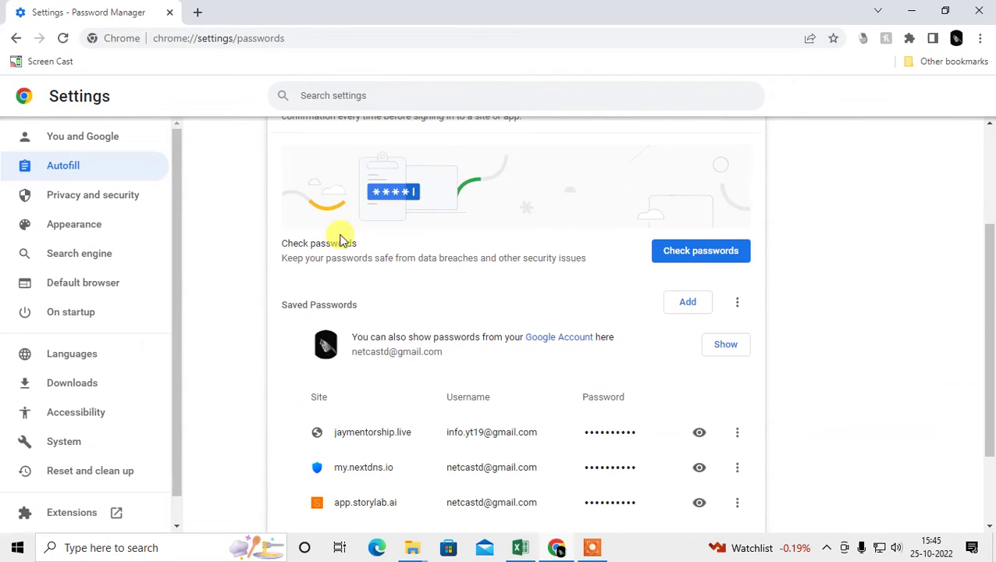
scroll(693, 261, down, 1)
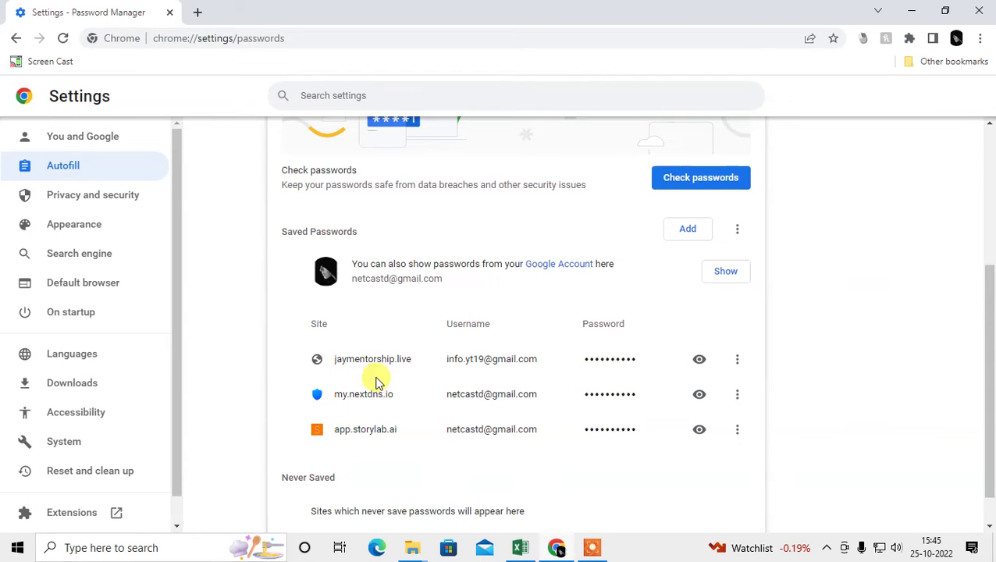
scroll(373, 361, down, 1)
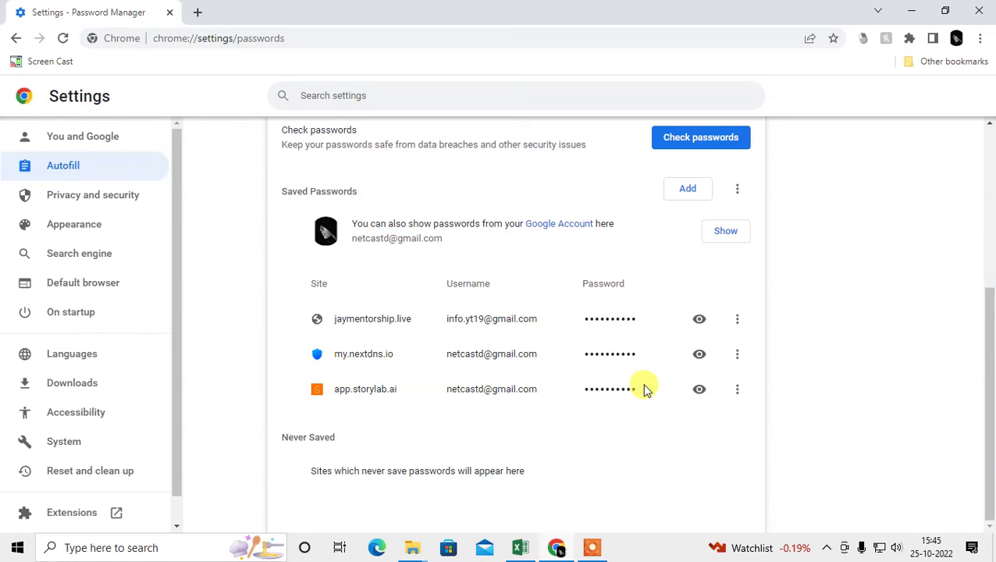
click(679, 193)
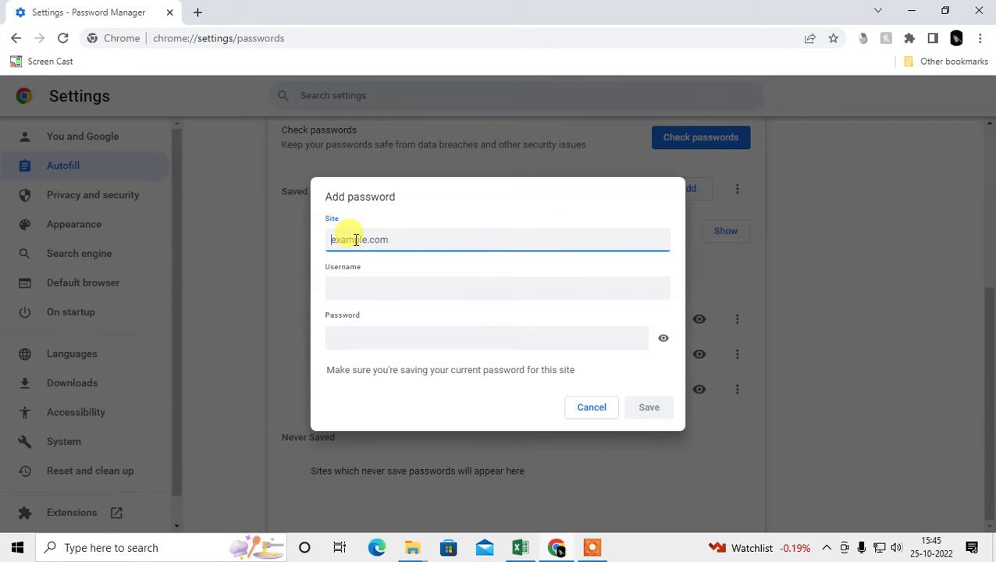
text(fa)
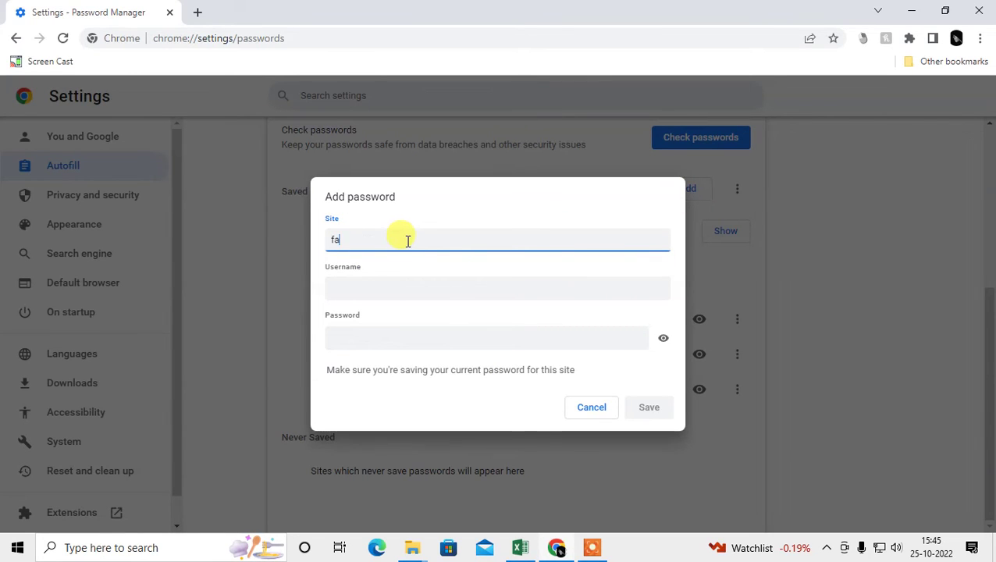
text(cebook.com)
key(Tab)
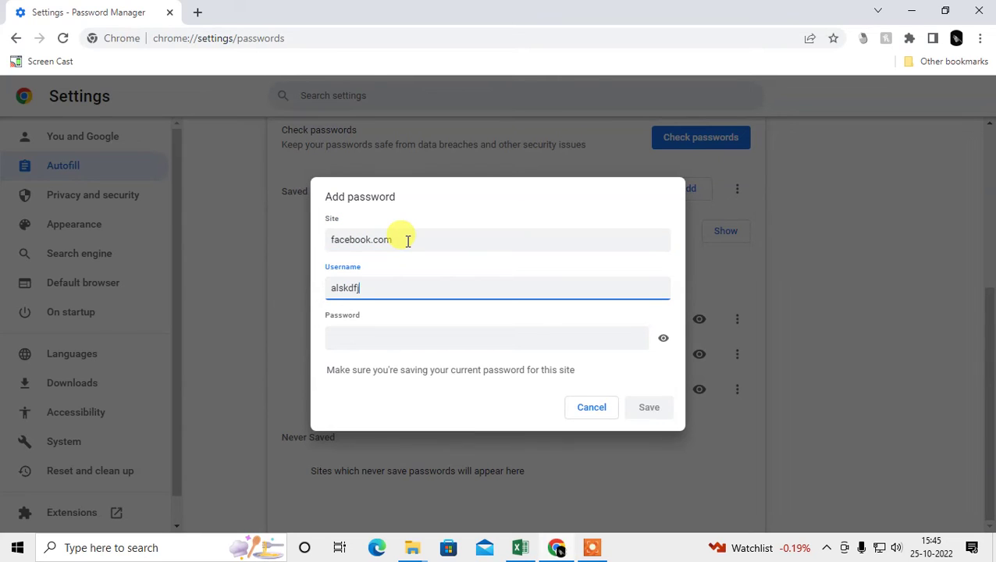
key(Tab)
text(************)
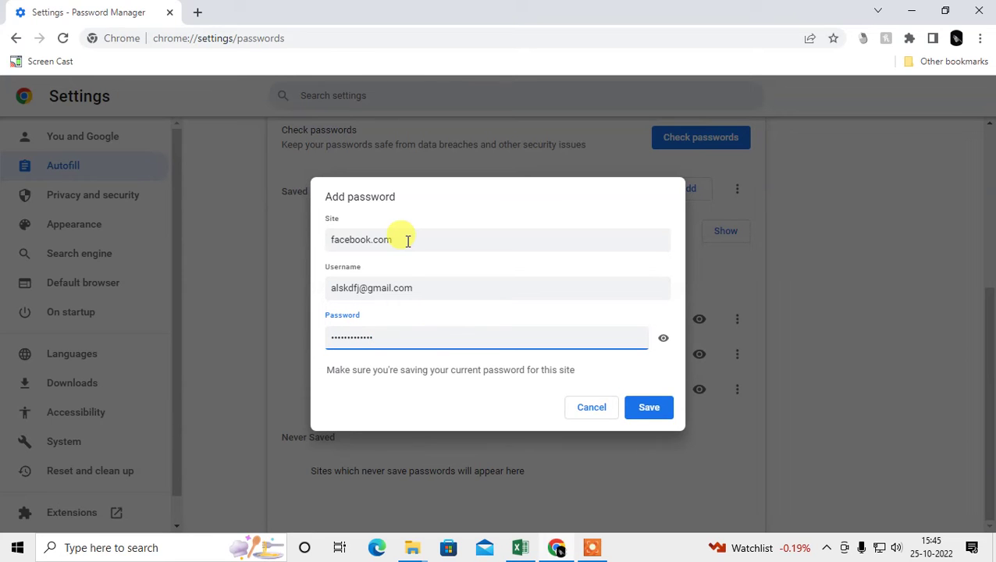
click(588, 407)
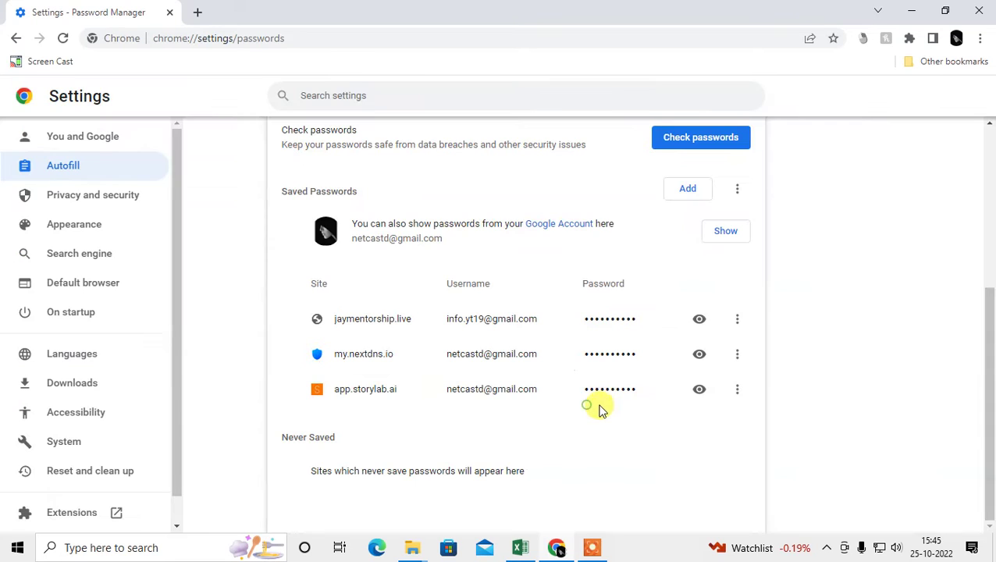
scroll(708, 436, up, 4)
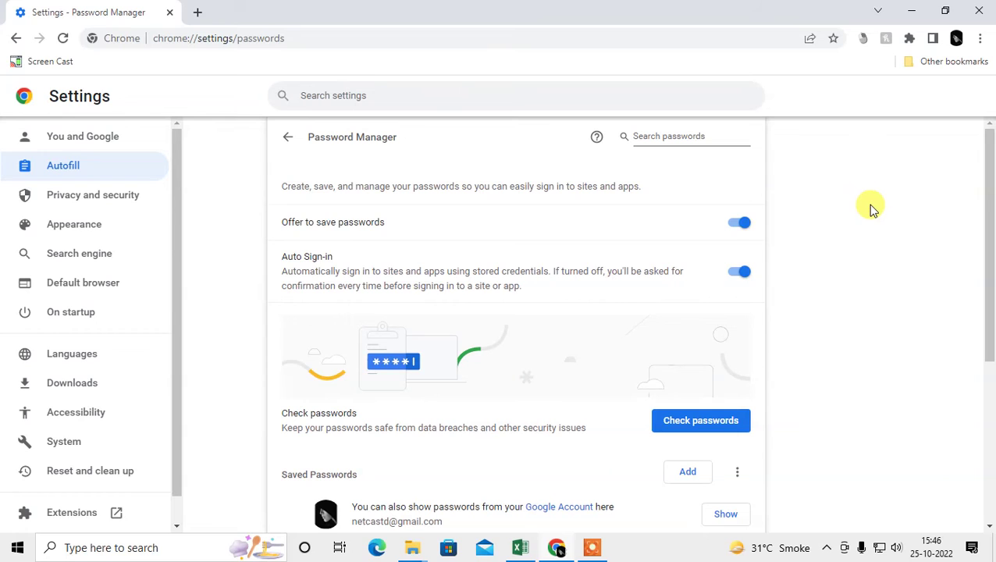
click(741, 225)
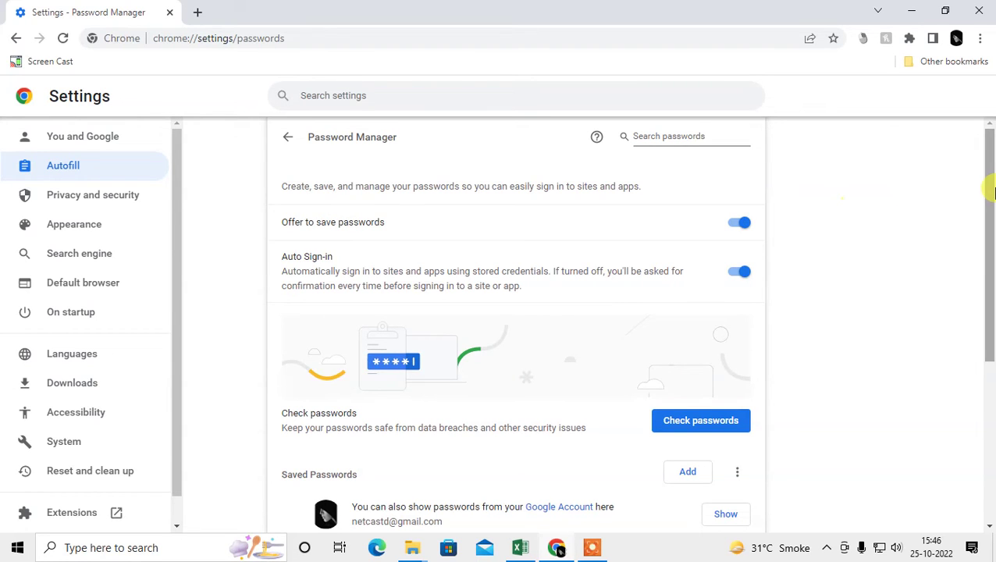
drag(990, 155, 990, 180)
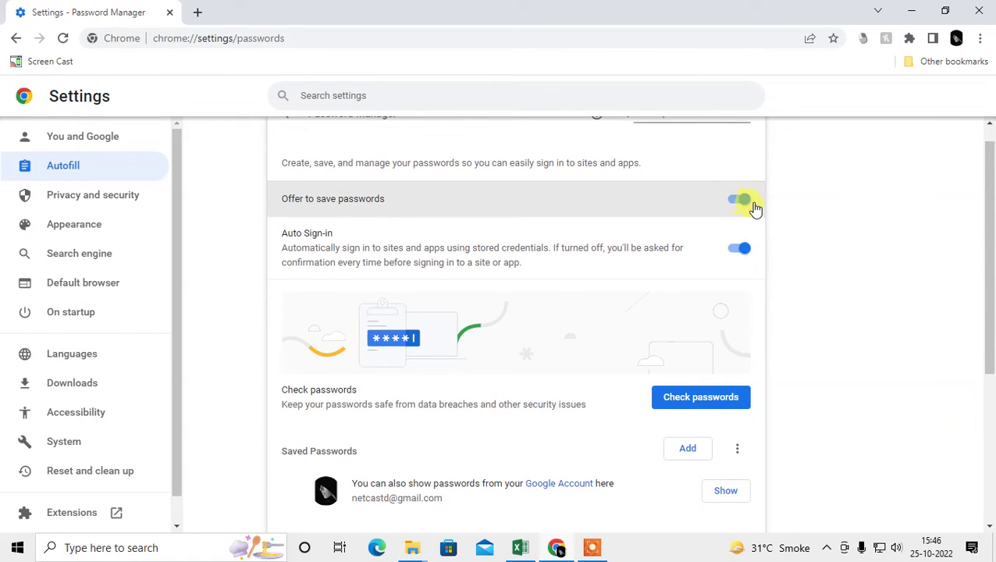
drag(987, 200, 989, 355)
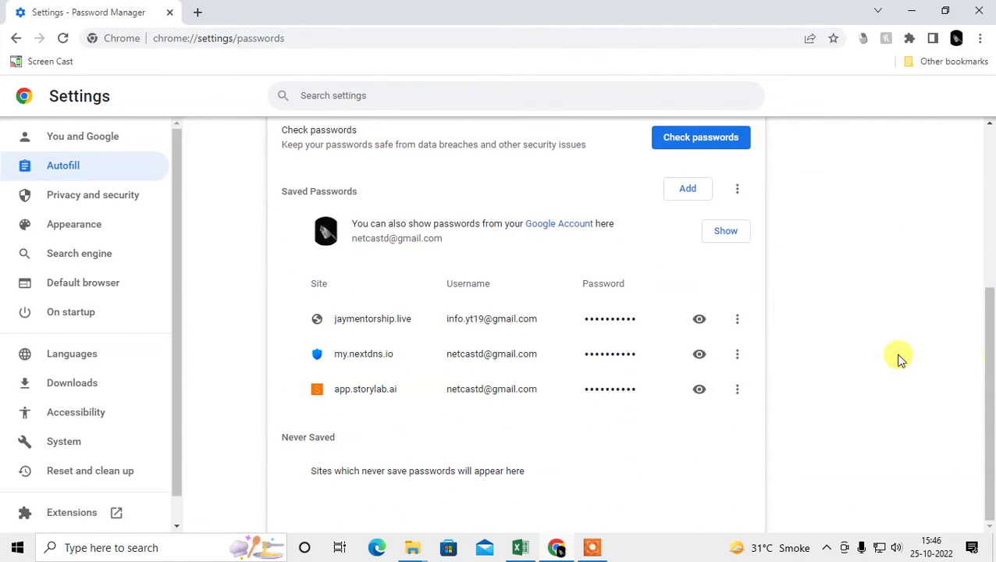
scroll(546, 367, up, 4)
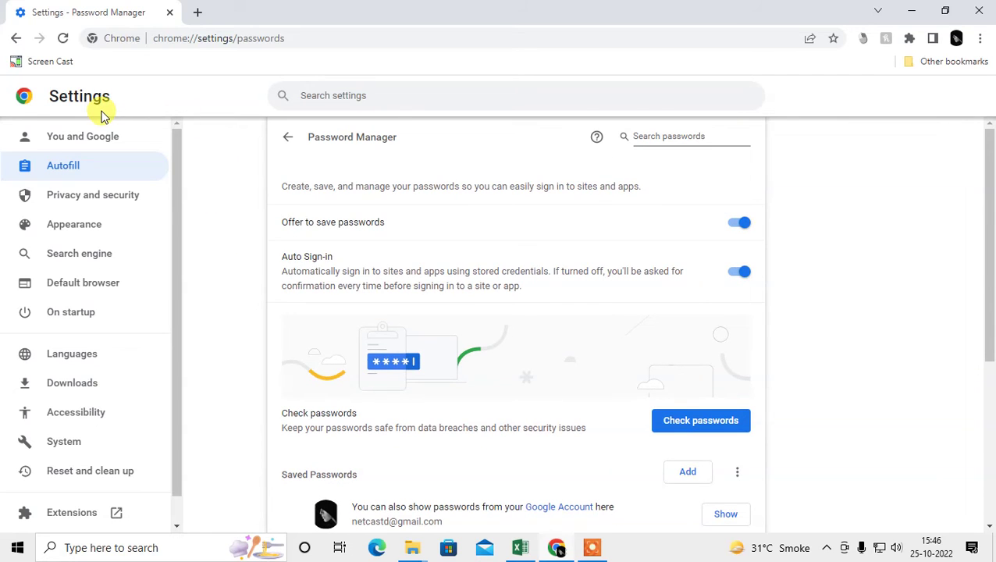
scroll(436, 348, down, 4)
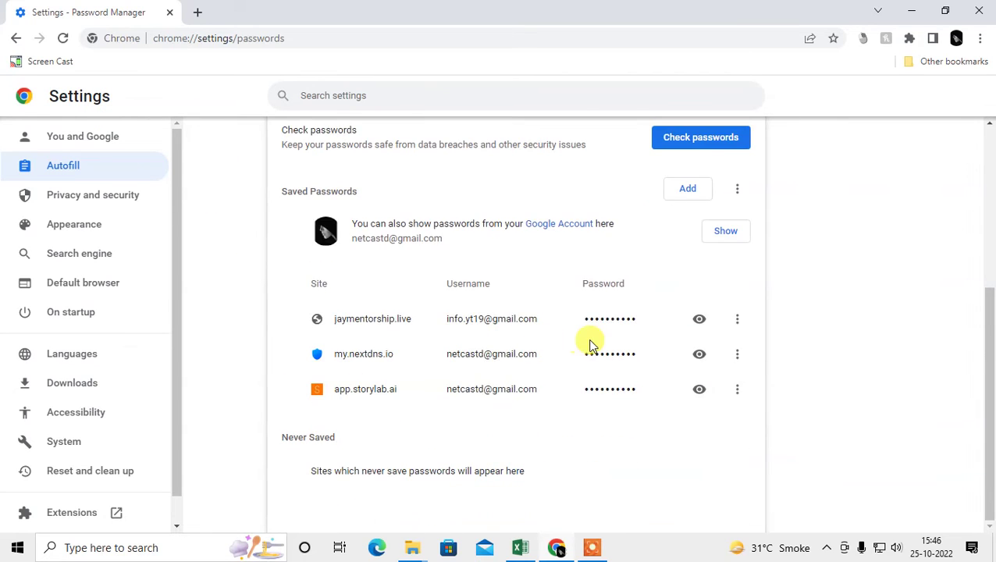
scroll(590, 343, up, 4)
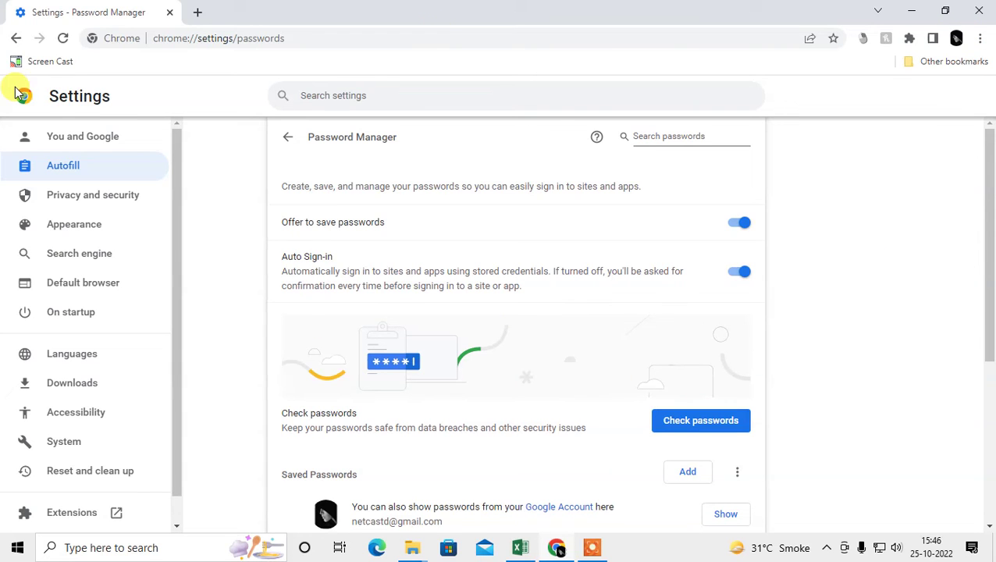
click(196, 14)
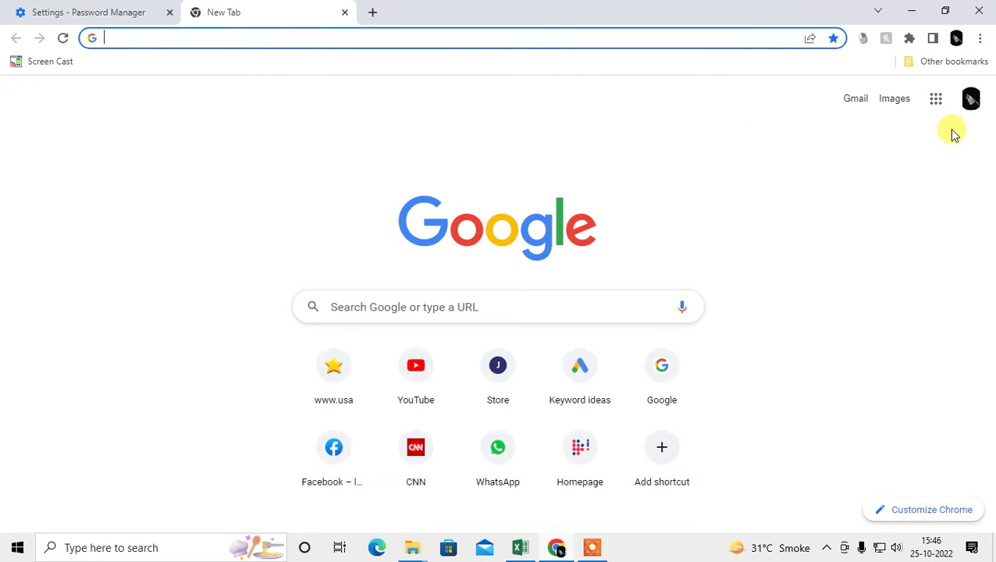
- From the New Tab page's account avatar, open myaccount.google.com beside the Password Manager tab
click(971, 99)
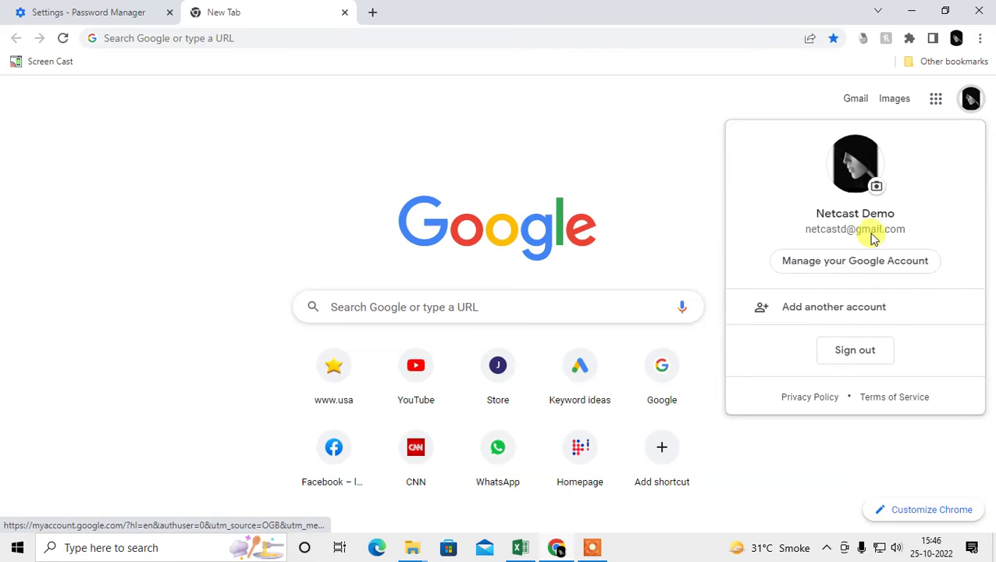
click(28, 10)
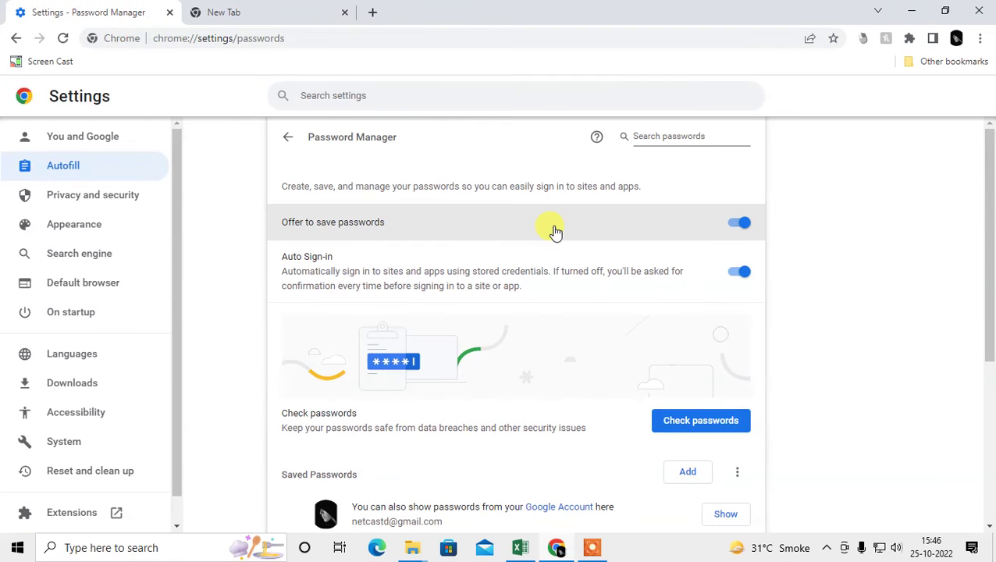
click(957, 39)
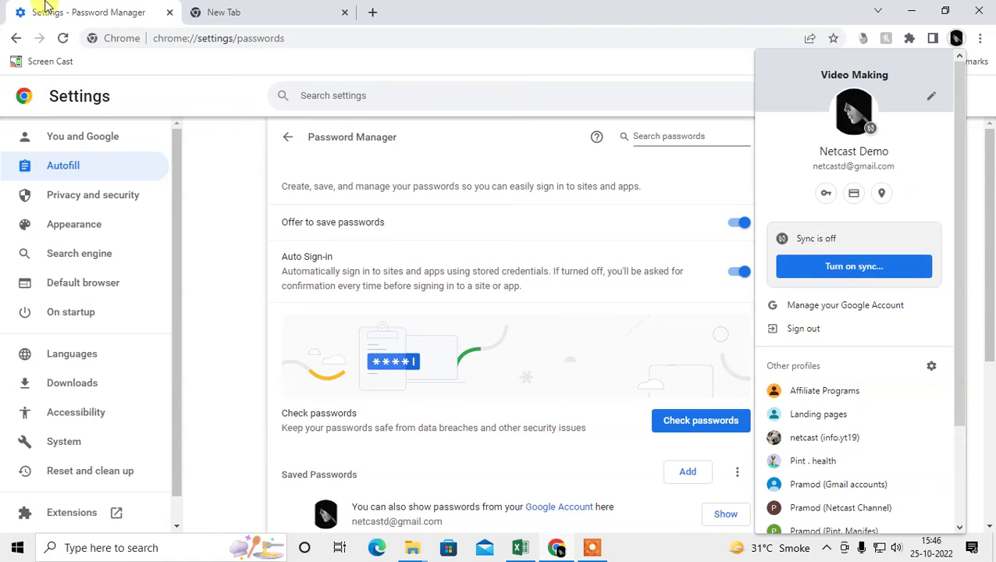
click(409, 402)
scroll(534, 393, down, 3)
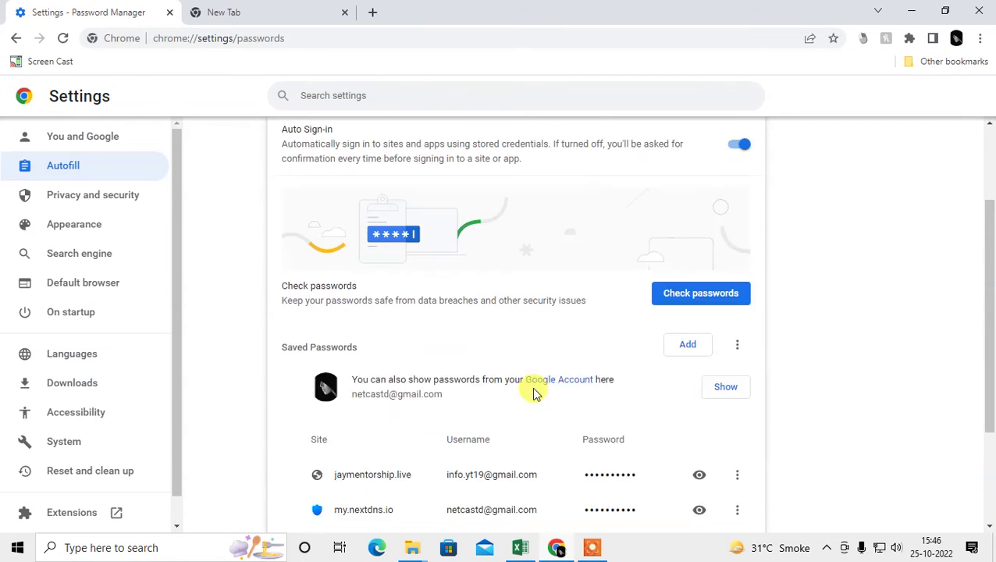
click(227, 9)
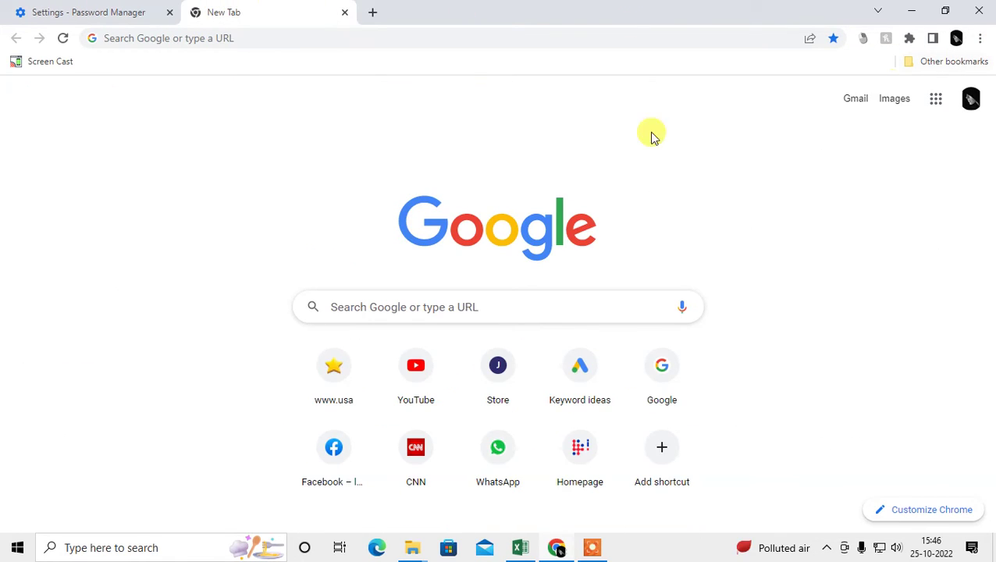
click(972, 100)
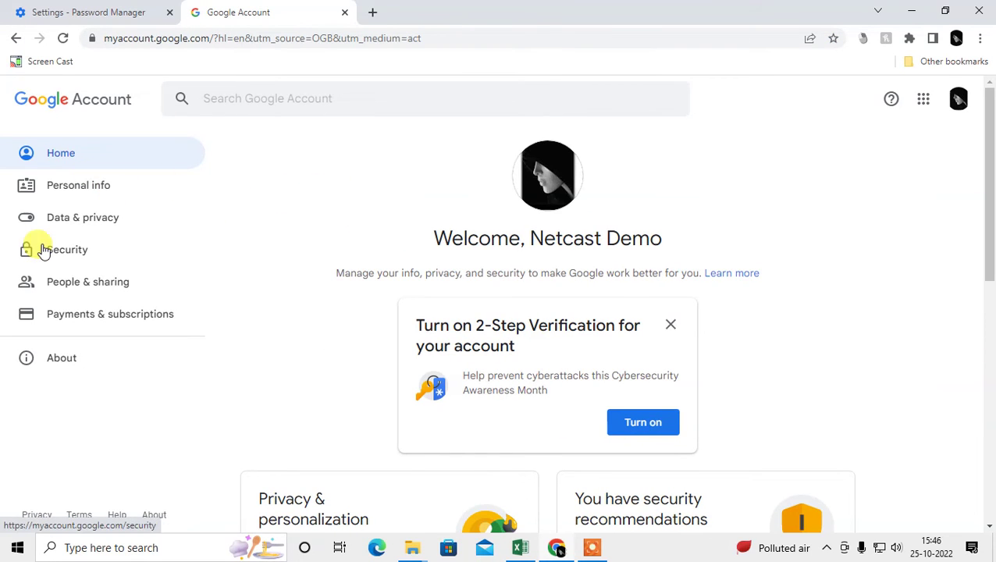
- Skim Data & privacy, then open Security, showing Password Manager with 14 saved passwords
click(69, 218)
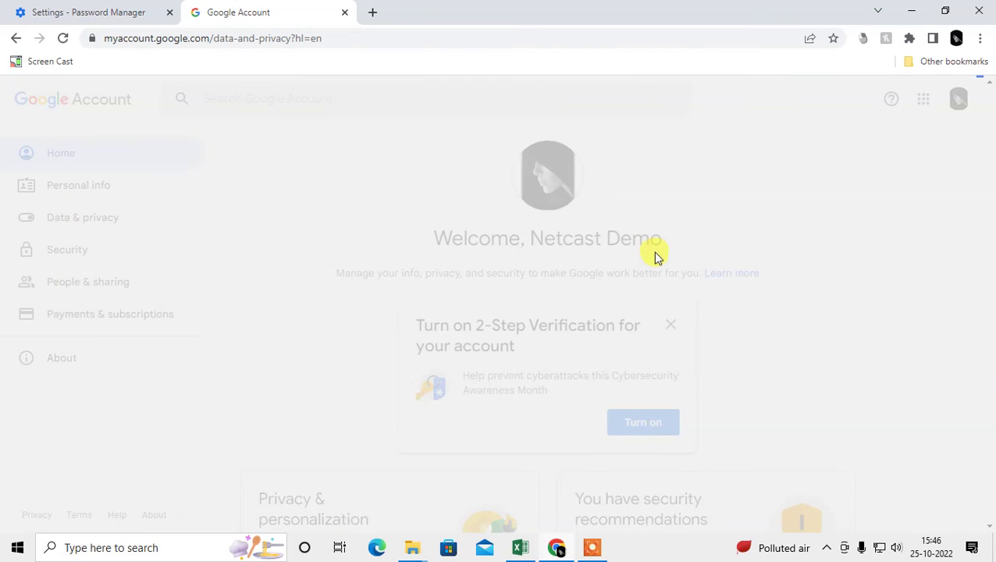
scroll(594, 282, down, 15)
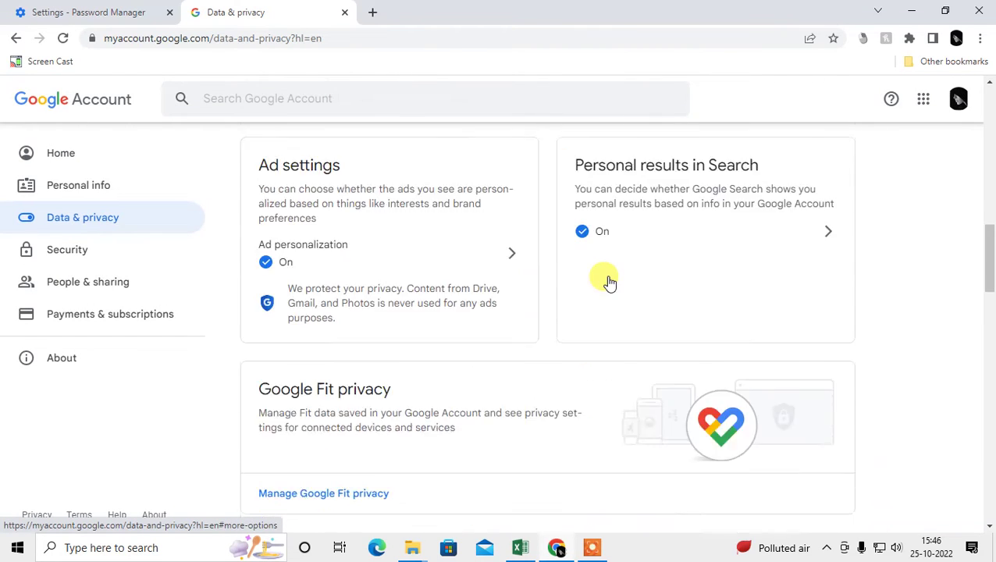
scroll(608, 282, down, 2)
scroll(605, 284, down, 3)
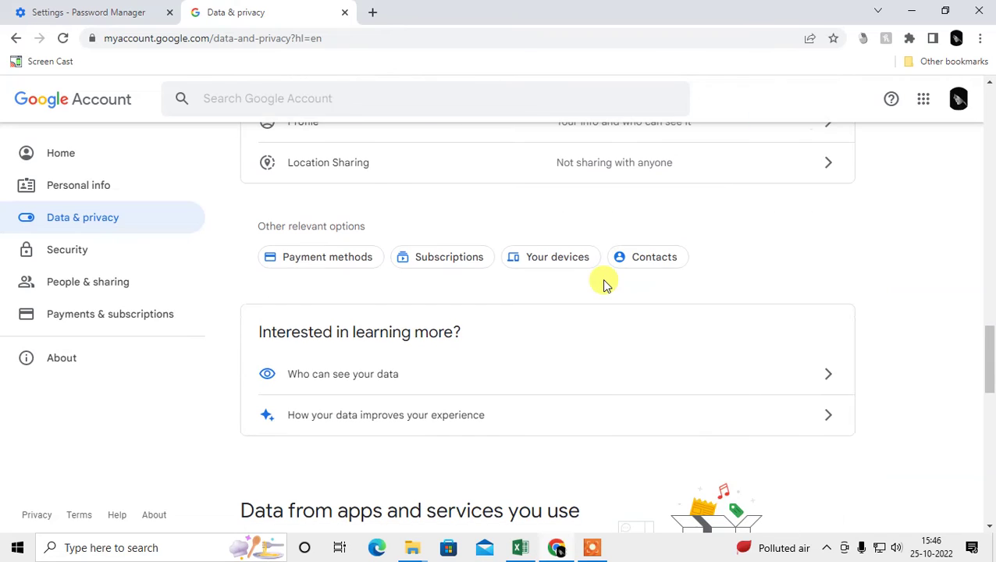
click(105, 255)
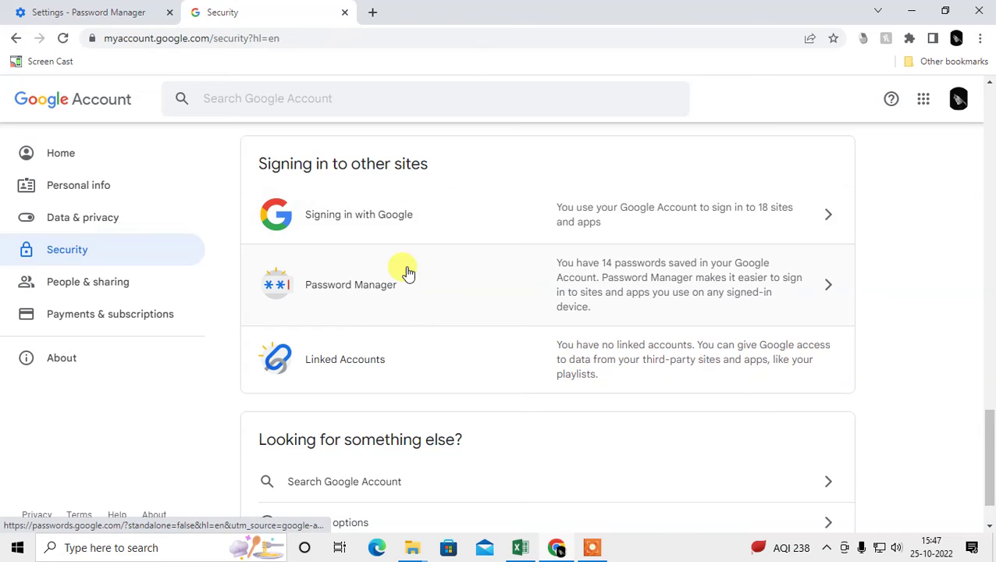
- Open Password Manager, scroll its 14 sites and apps, and open the dropbox.com entry
click(520, 294)
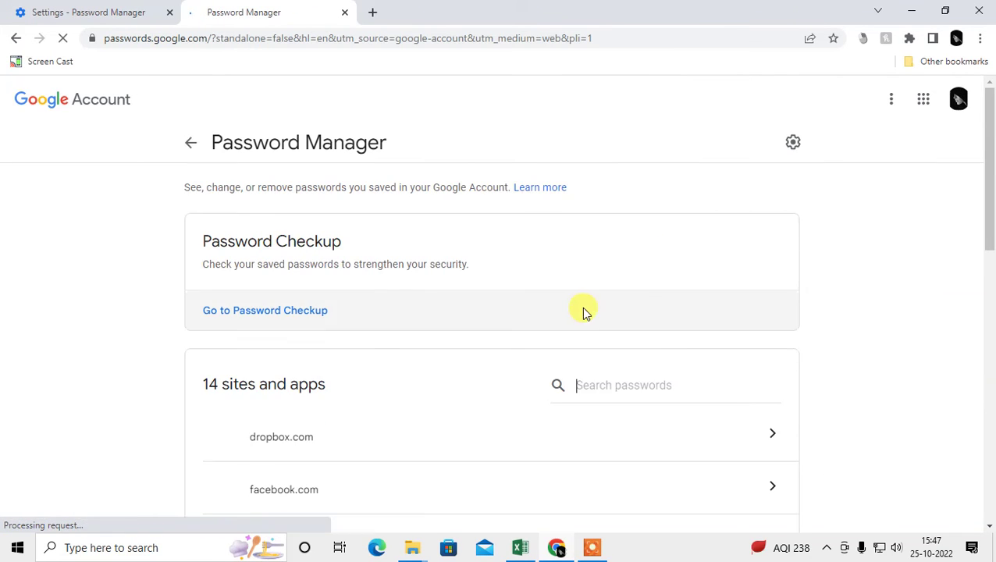
scroll(584, 311, down, 4)
scroll(333, 300, down, 6)
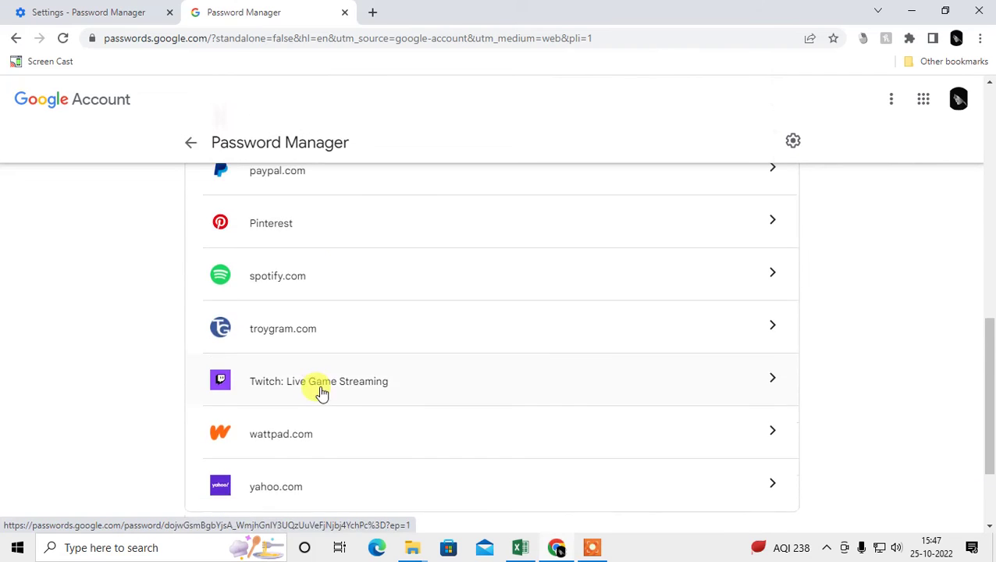
scroll(363, 376, up, 10)
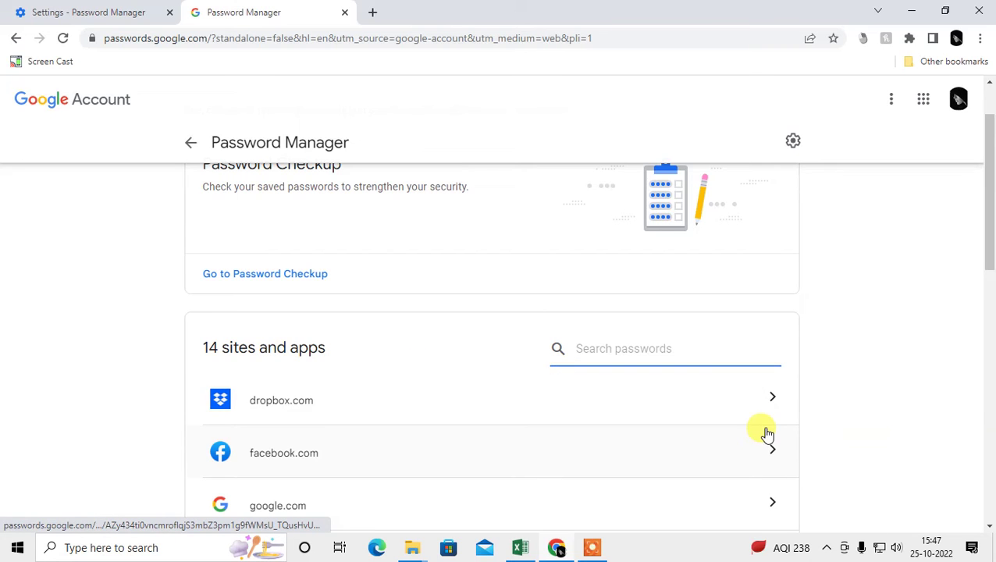
scroll(765, 434, down, 2)
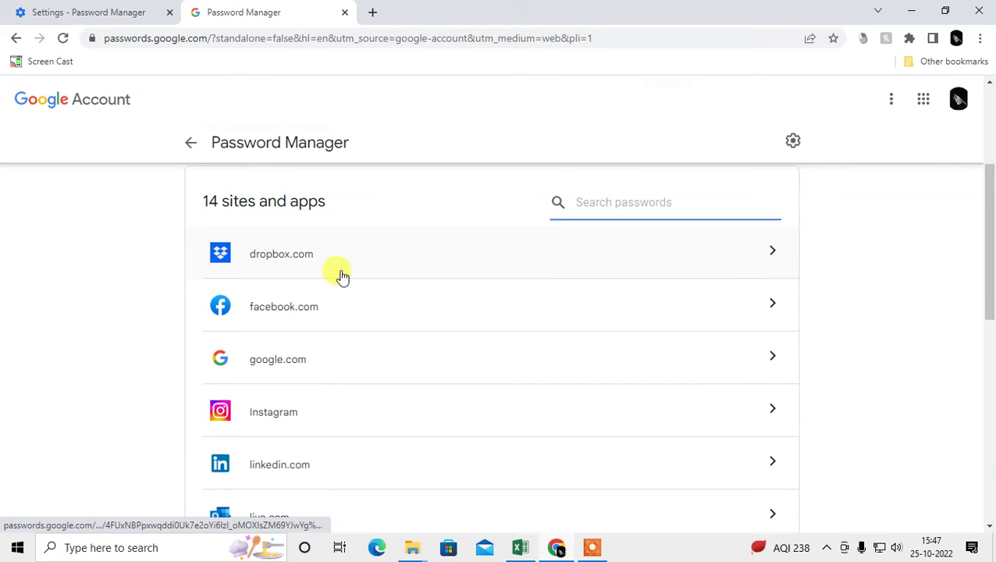
click(769, 253)
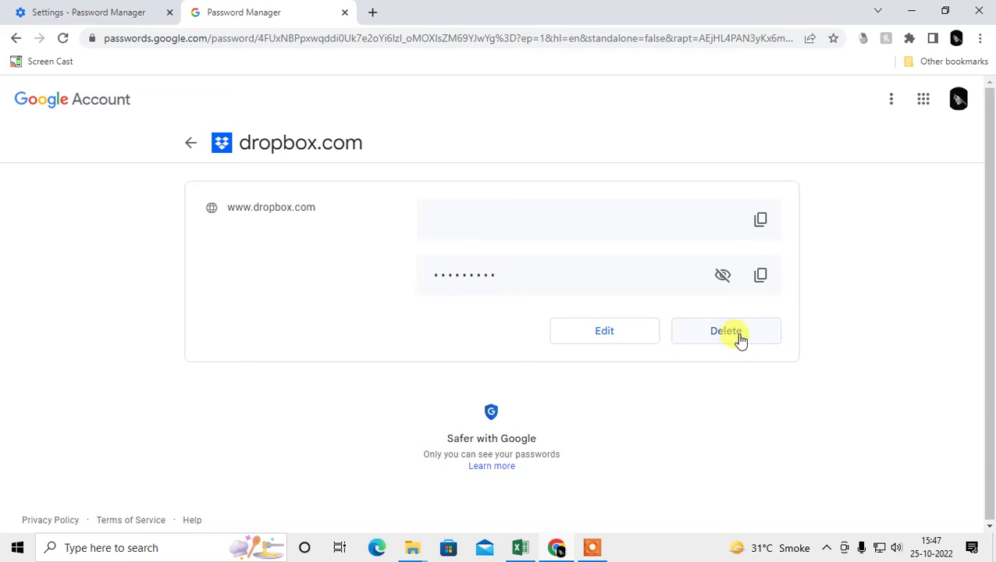
- Return from dropbox.com to the 14-site password list, scrolled back to the top
click(606, 341)
click(189, 144)
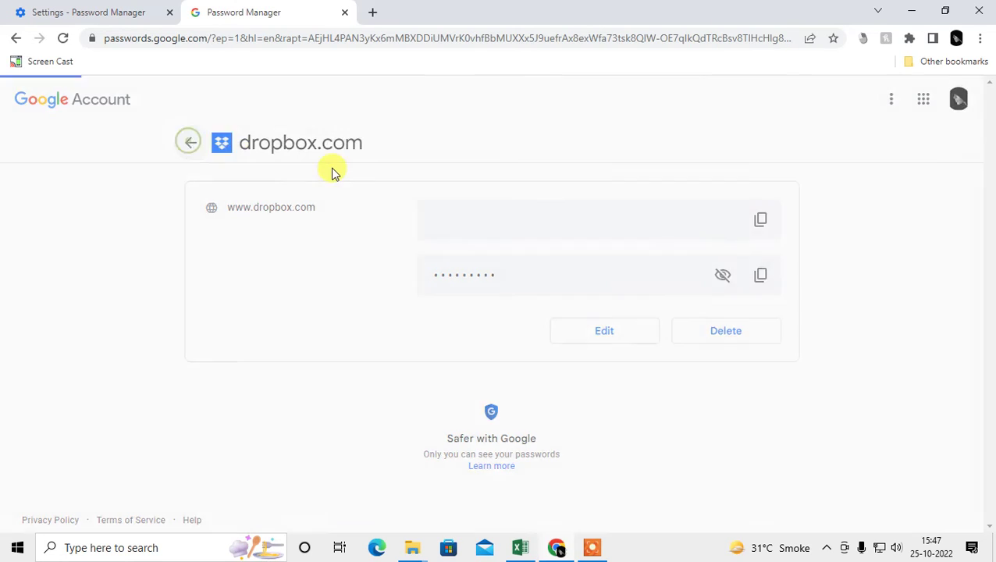
scroll(477, 316, down, 10)
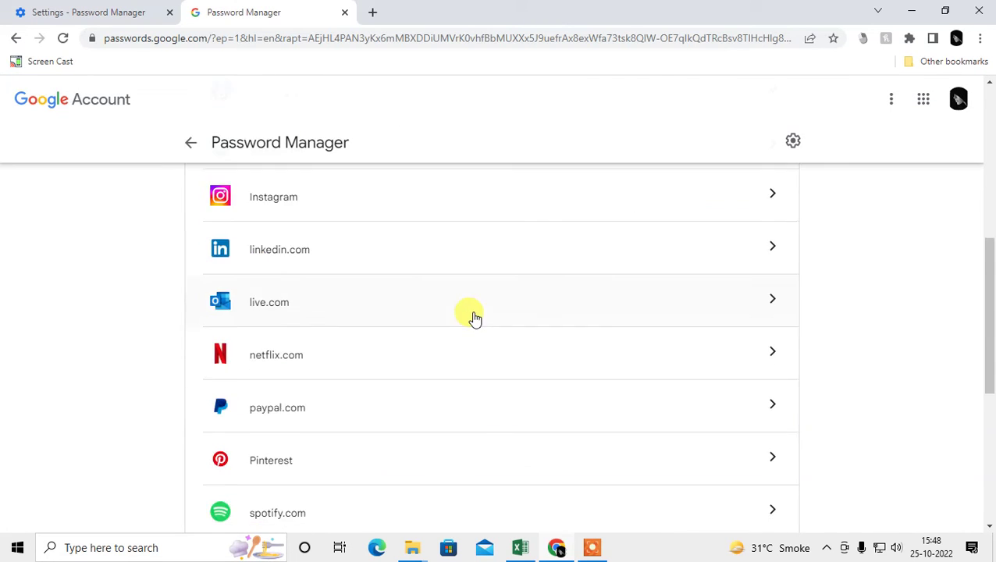
scroll(498, 316, up, 15)
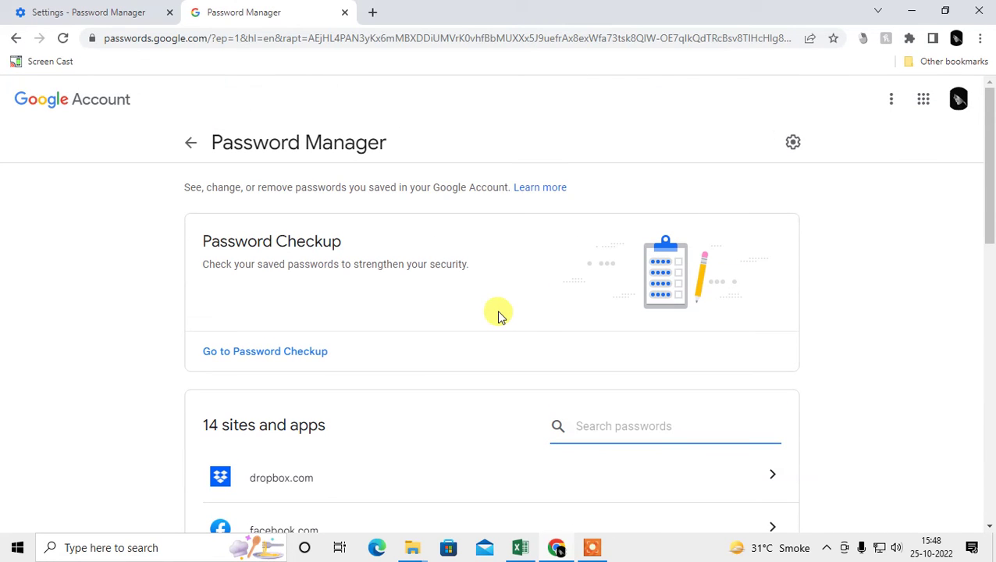
drag(989, 217, 965, 155)
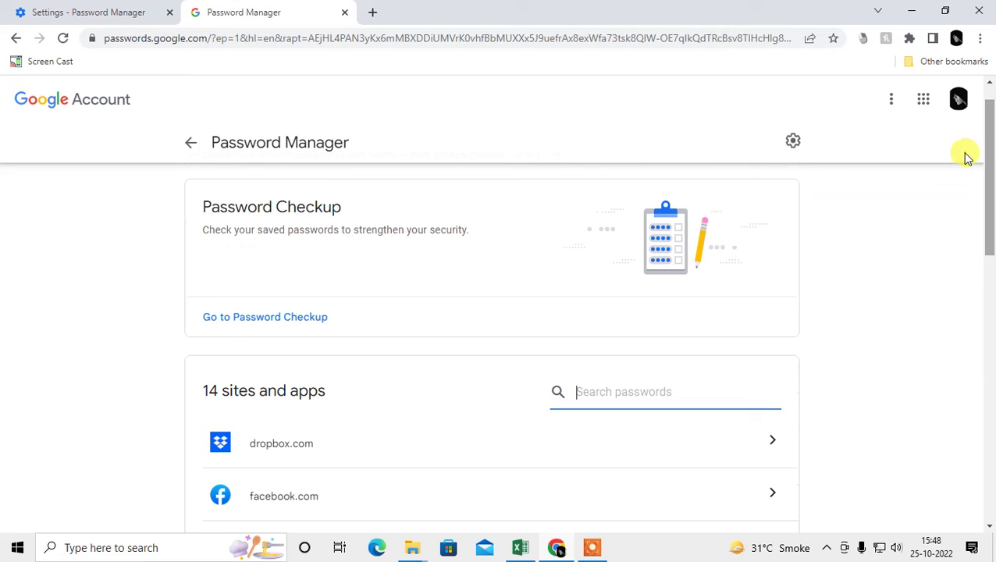
scroll(296, 191, up, 1)
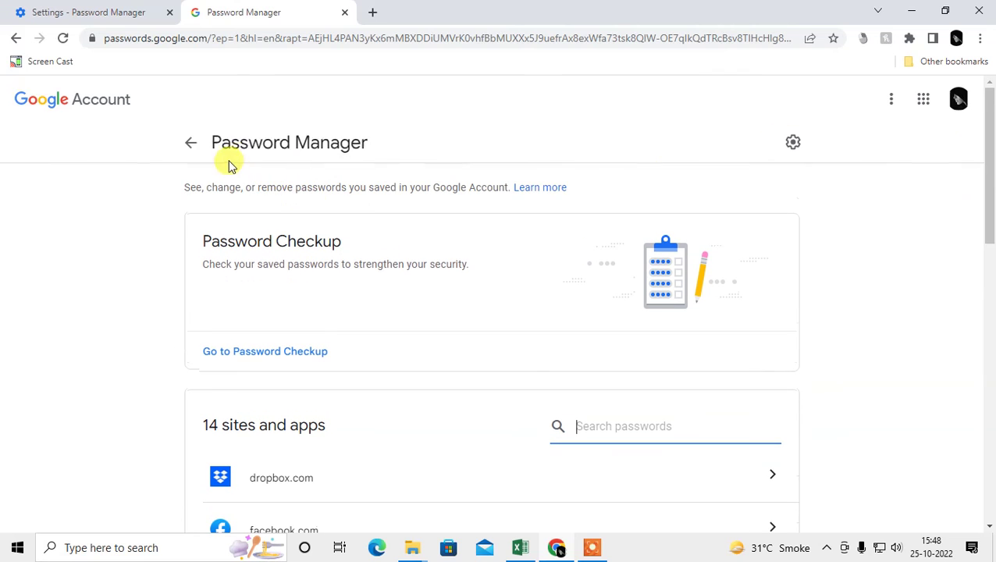
- Open Password Manager settings and read the Offer to save passwords and Password alerts descriptions
click(793, 144)
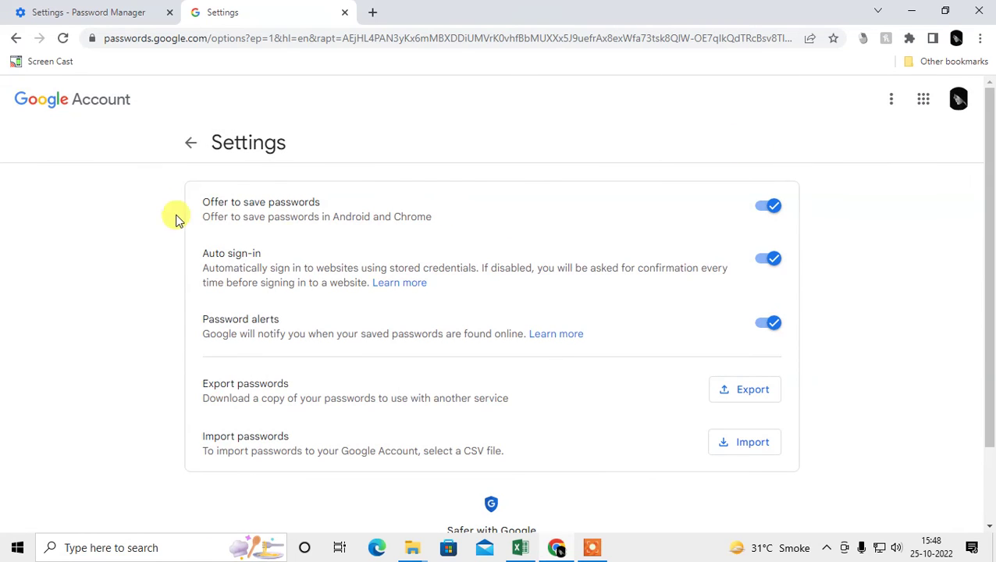
drag(204, 202, 333, 202)
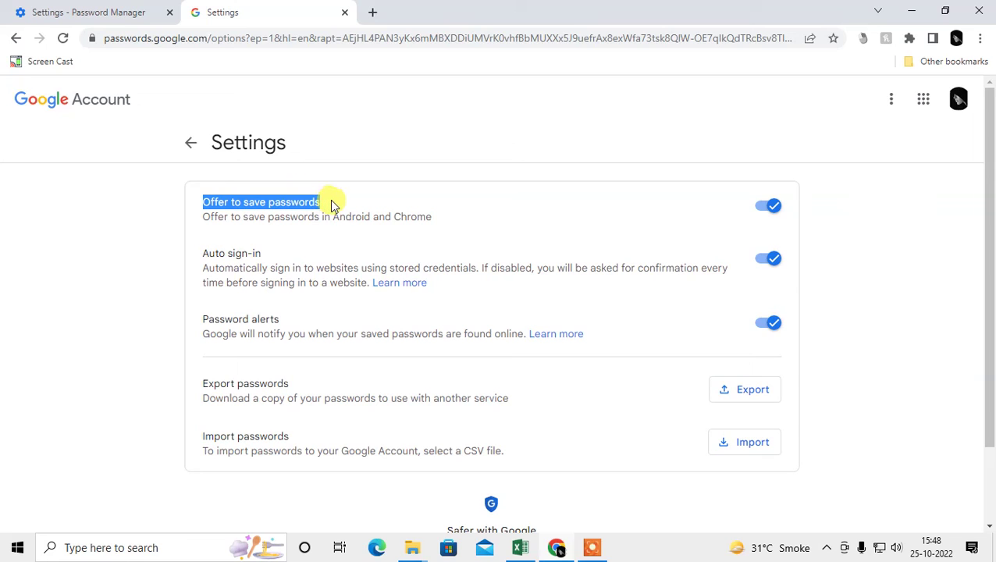
click(398, 220)
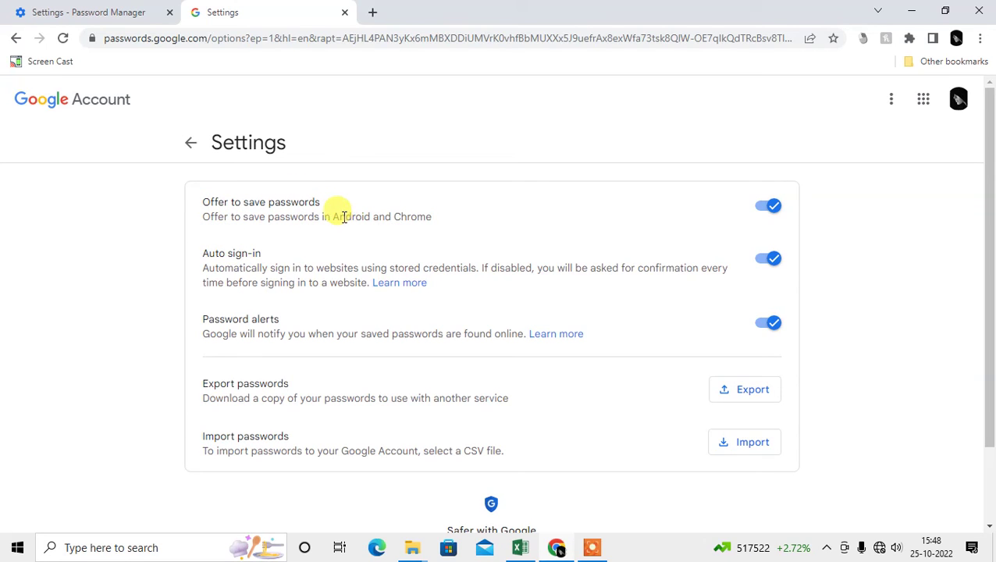
drag(203, 217, 455, 227)
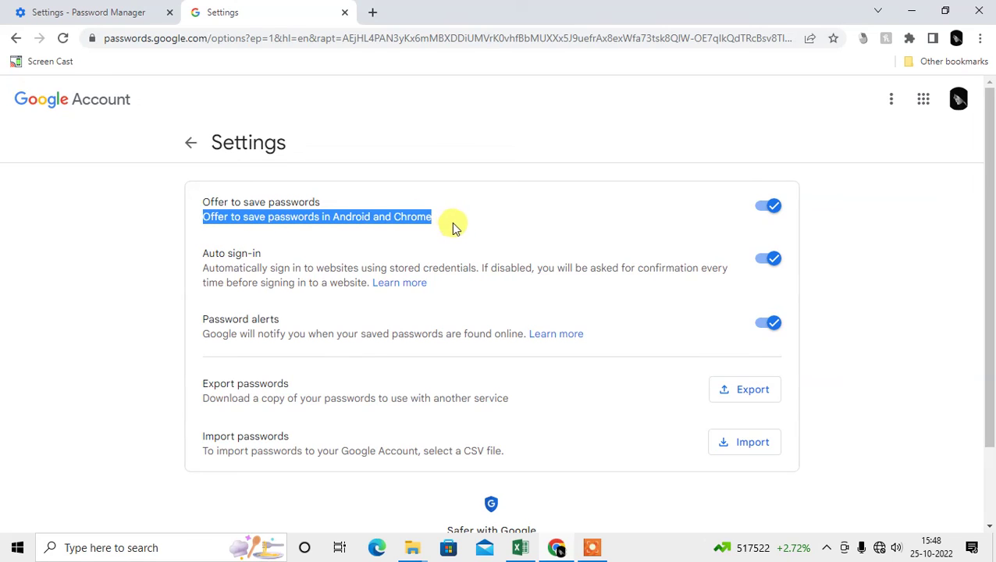
click(336, 215)
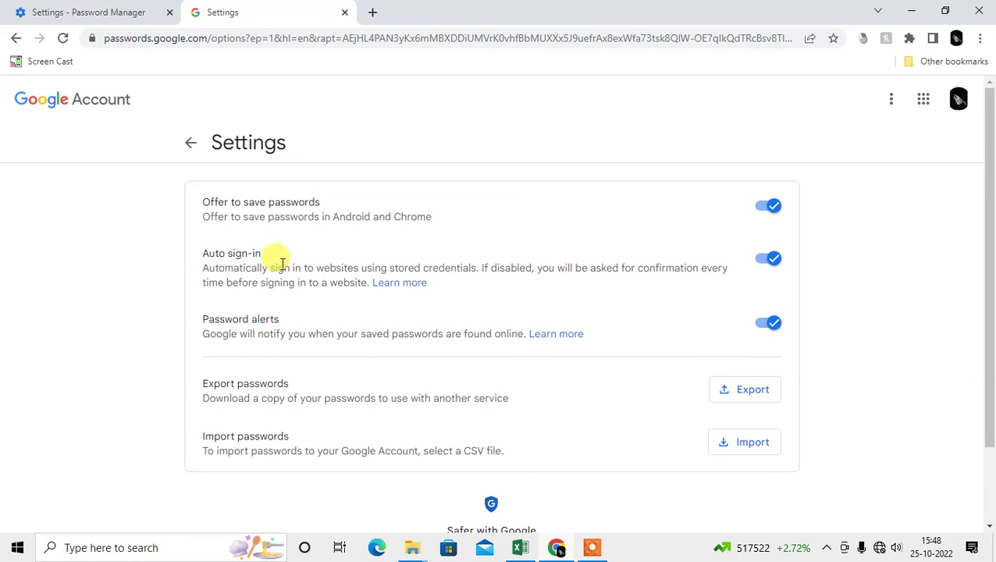
scroll(338, 283, down, 1)
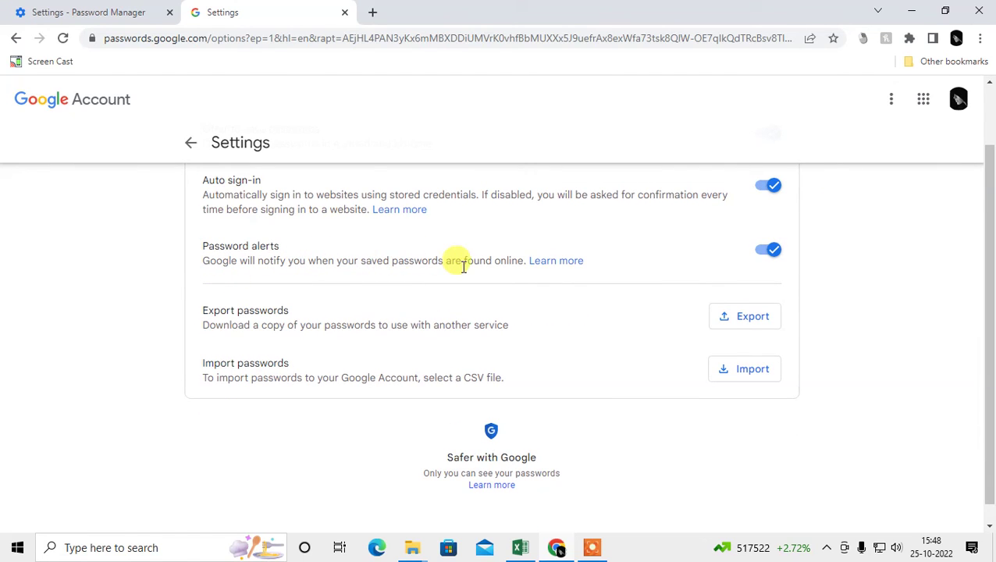
drag(525, 260, 282, 250)
click(261, 253)
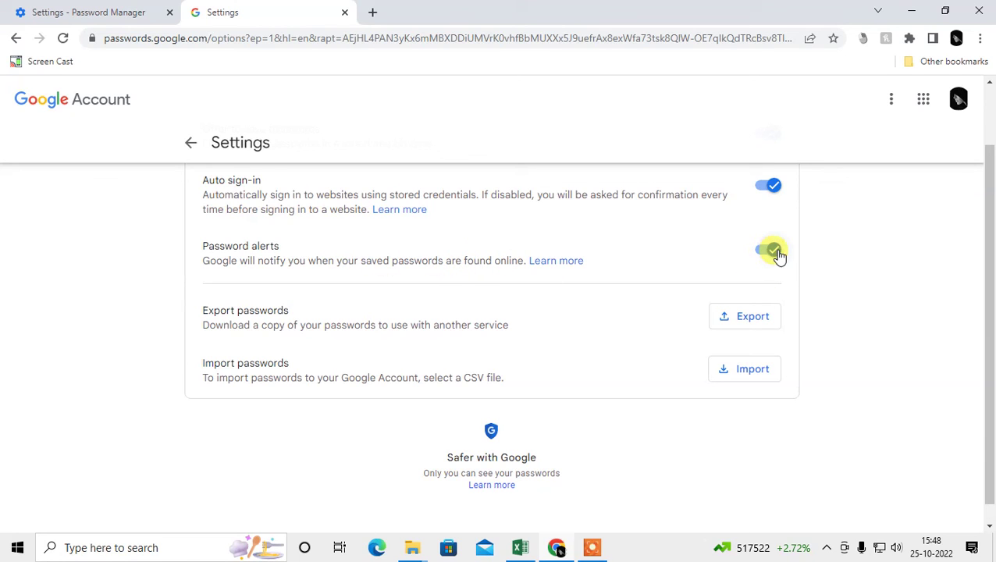
- Return to the saved passwords list and leave the desktop showing
scroll(804, 254, up, 1)
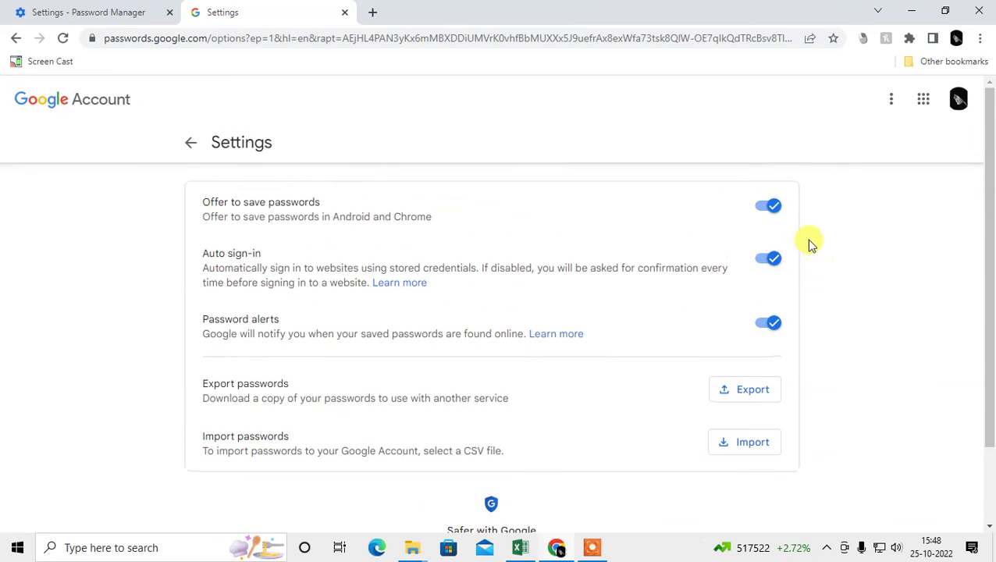
scroll(812, 274, down, 1)
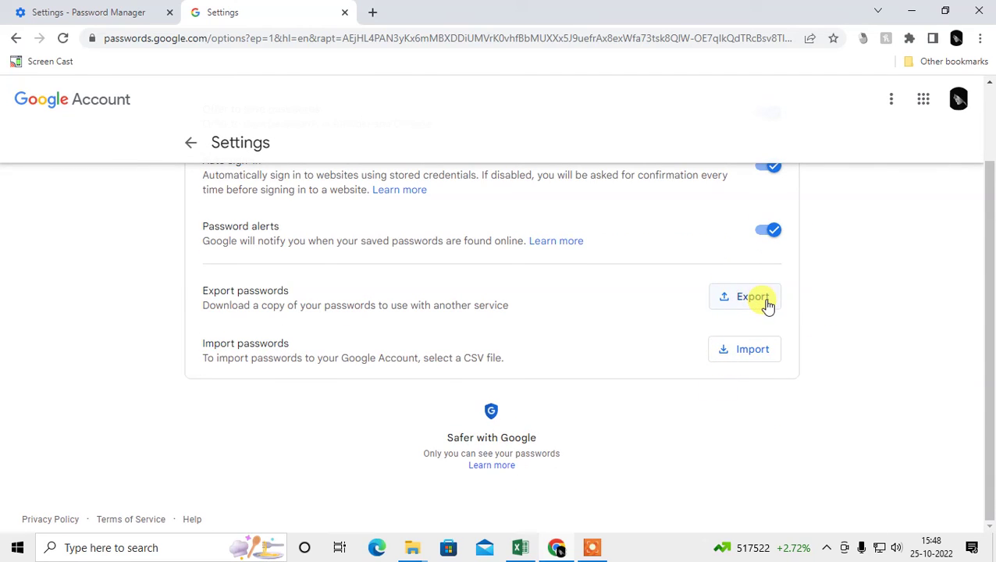
scroll(820, 324, up, 1)
click(193, 151)
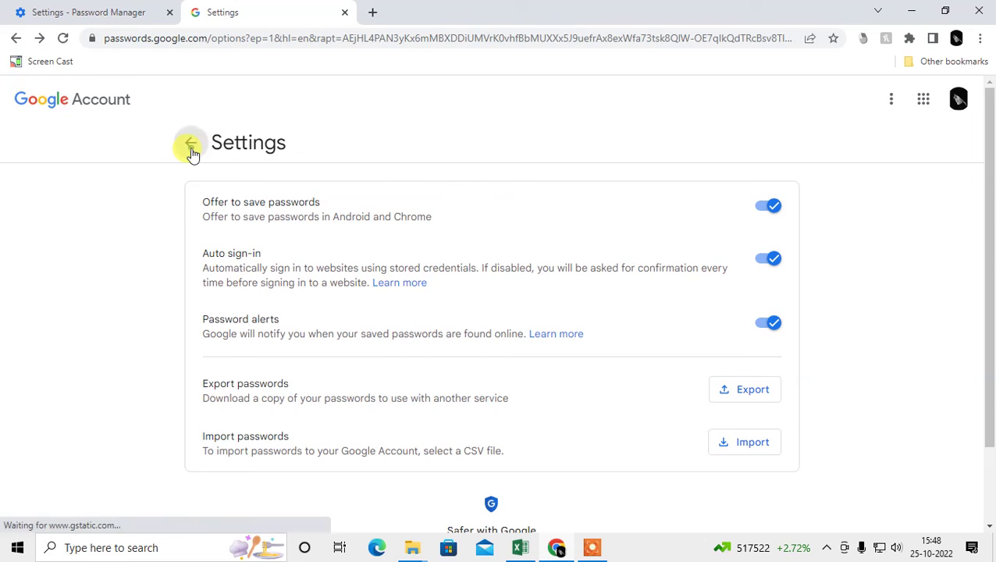
key(super+d)
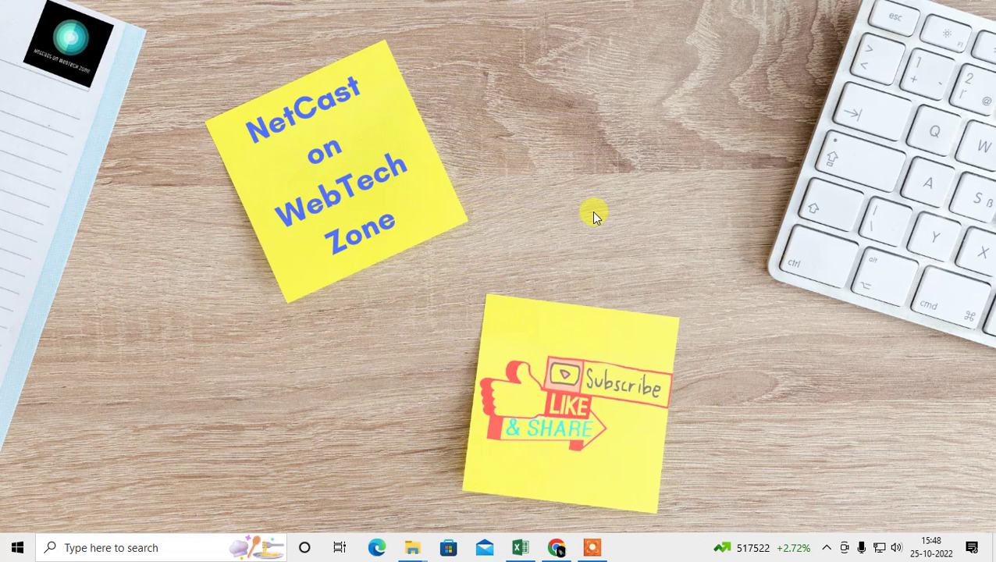